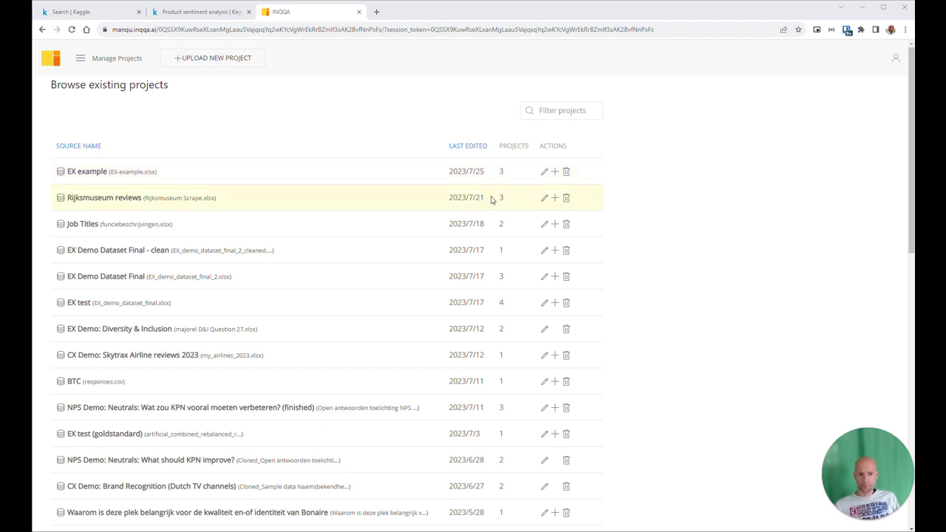
Switch to Kaggle's Product sentiment analysis dataset and compare Train.csv with Test.csv, examining the distribution of the Sentiment column.
left_click(96, 15)
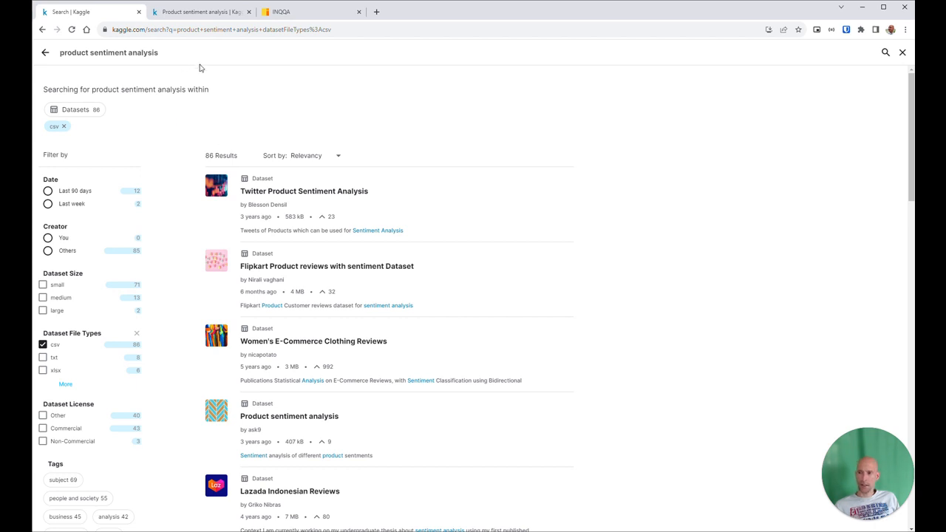
left_click(177, 11)
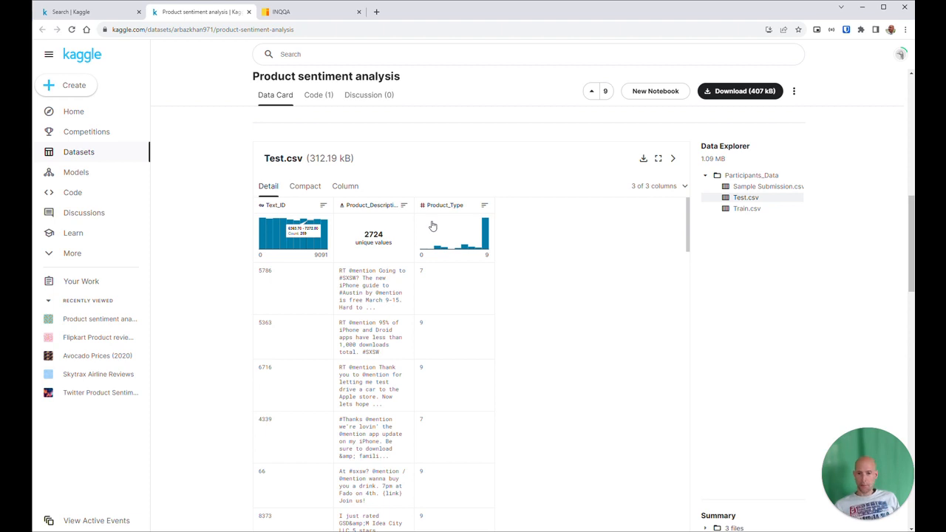
left_click(745, 211)
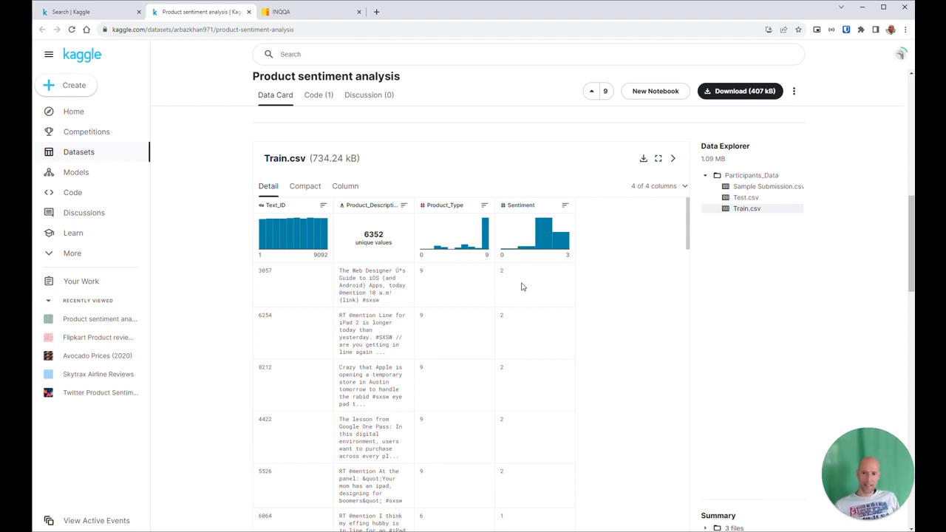
mouse_move(505, 253)
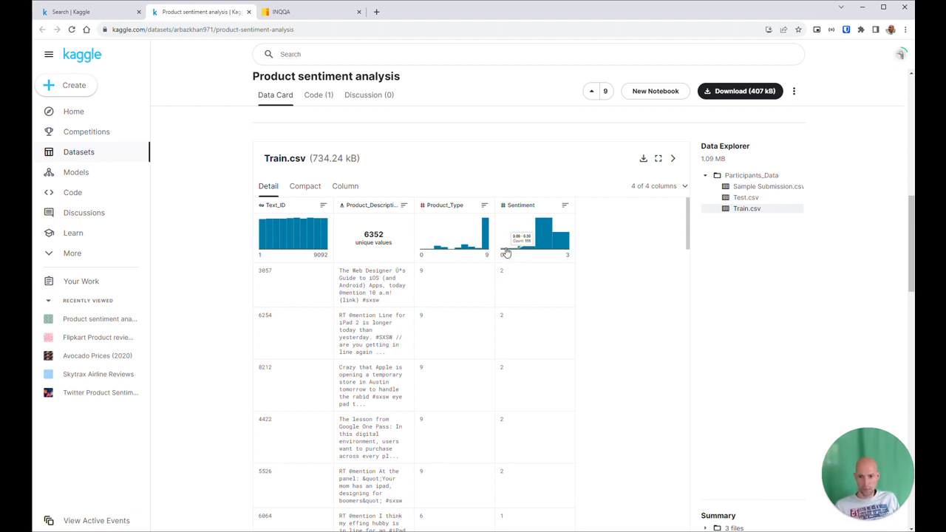
mouse_move(560, 246)
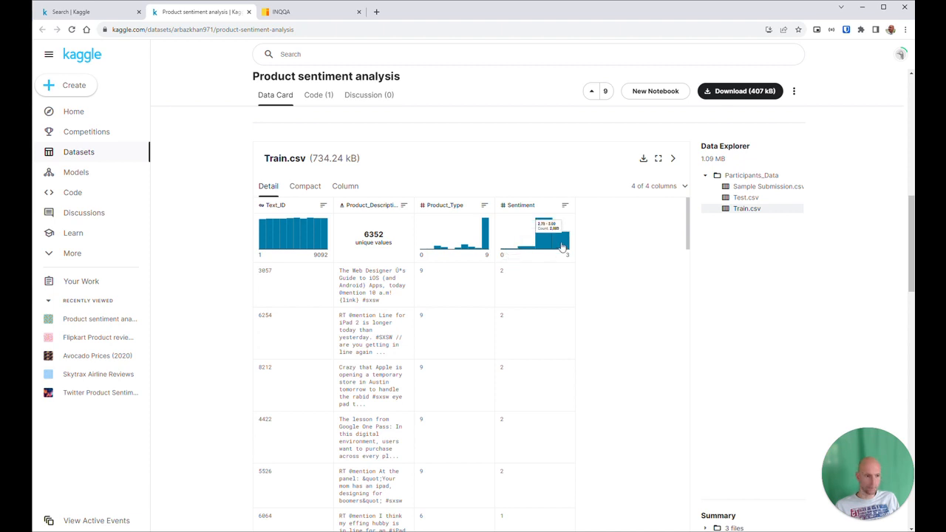
left_click(743, 198)
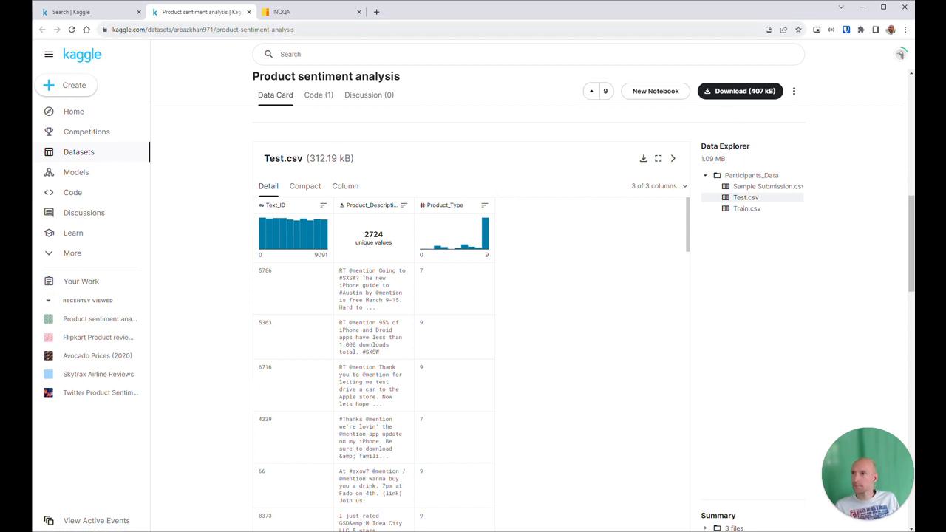
Switch to INQQA and start a new project upload named "Custom Sentiment".
left_click(314, 13)
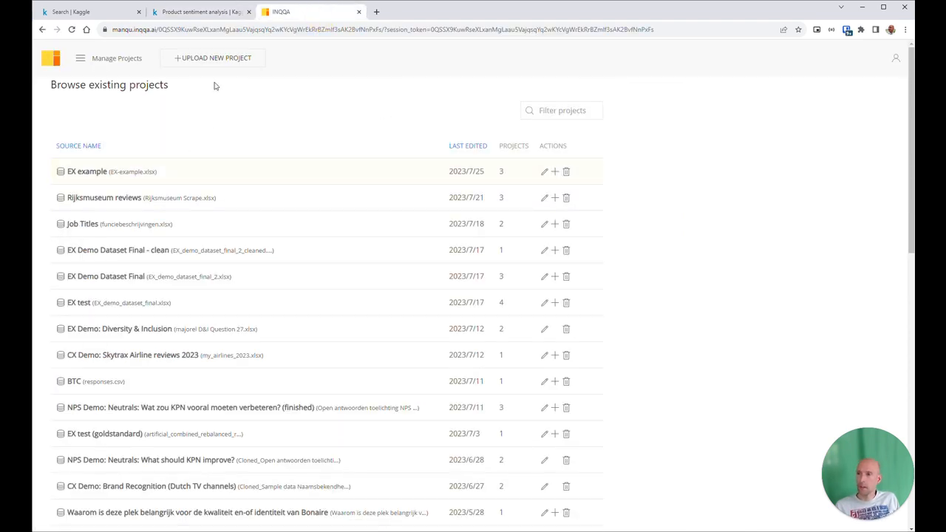
left_click(219, 58)
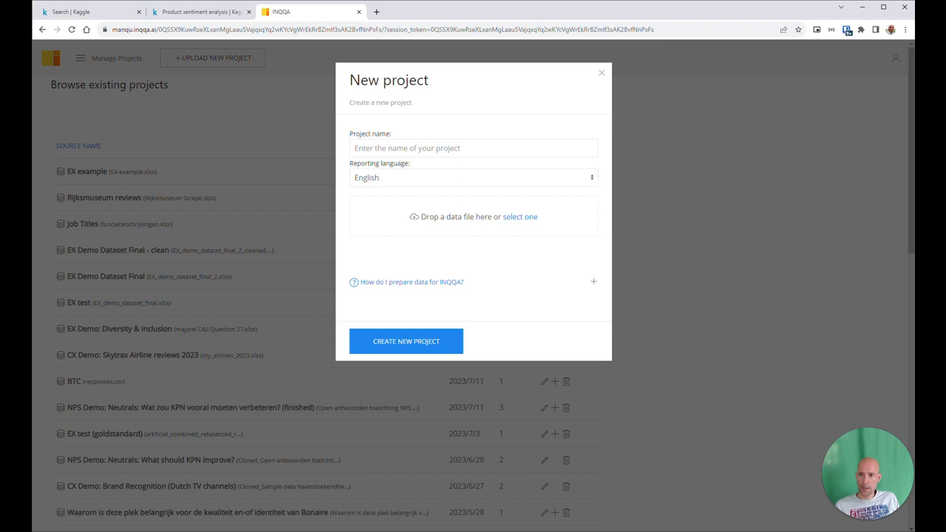
left_click(414, 148)
type("Customer")
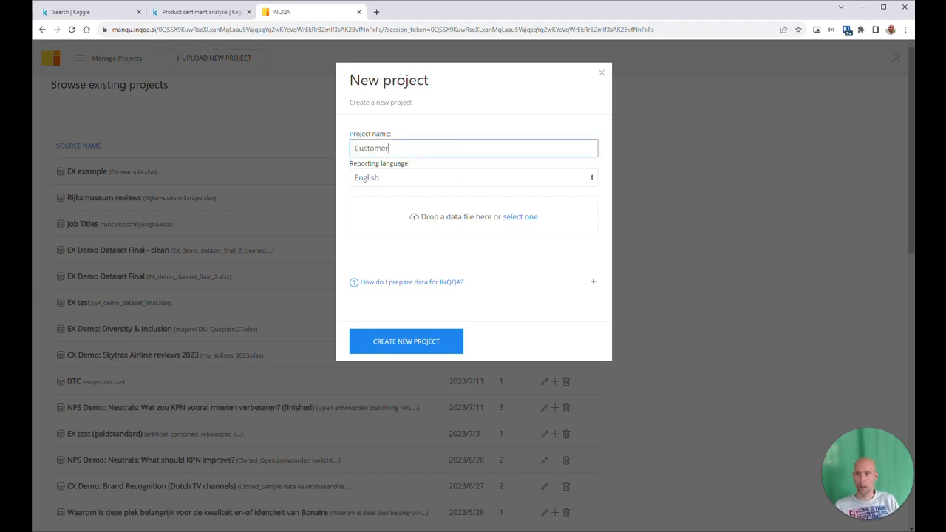
key("BackSpace")
key("BackSpace")
type(" Sentiment")
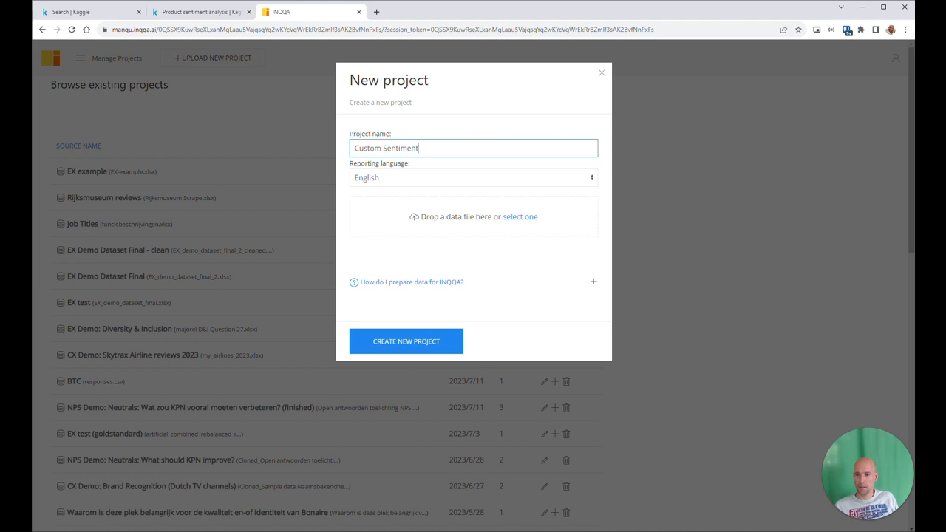
Attach Train.csv from the Participants_Data folder as the data file and create the project.
left_click(521, 219)
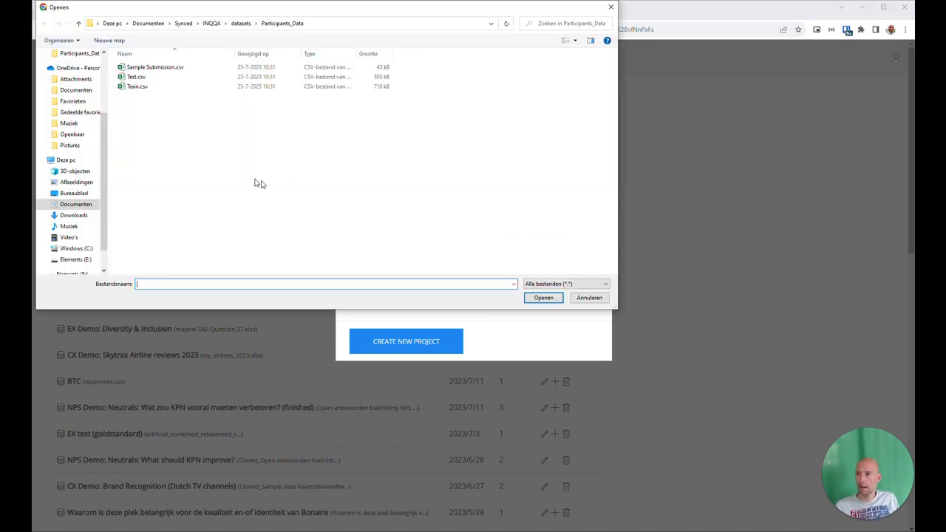
left_click(134, 89)
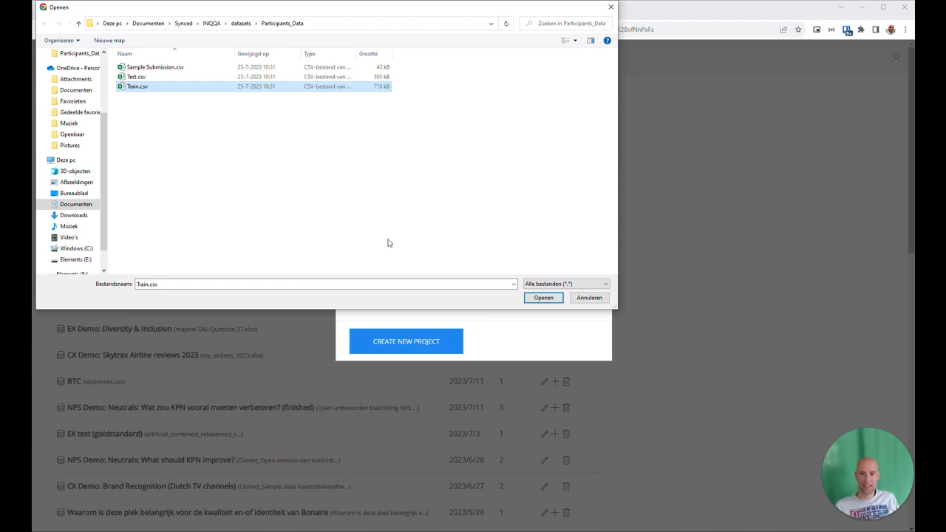
left_click(544, 298)
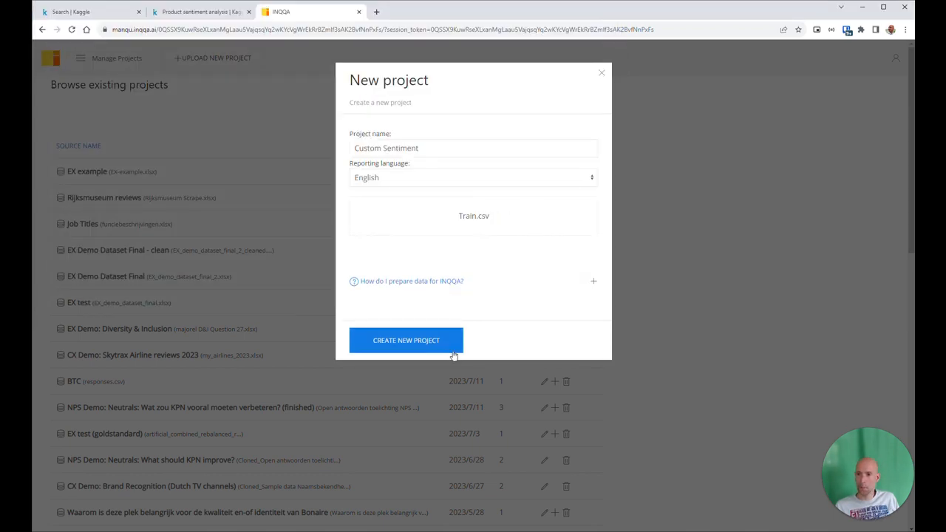
left_click(402, 343)
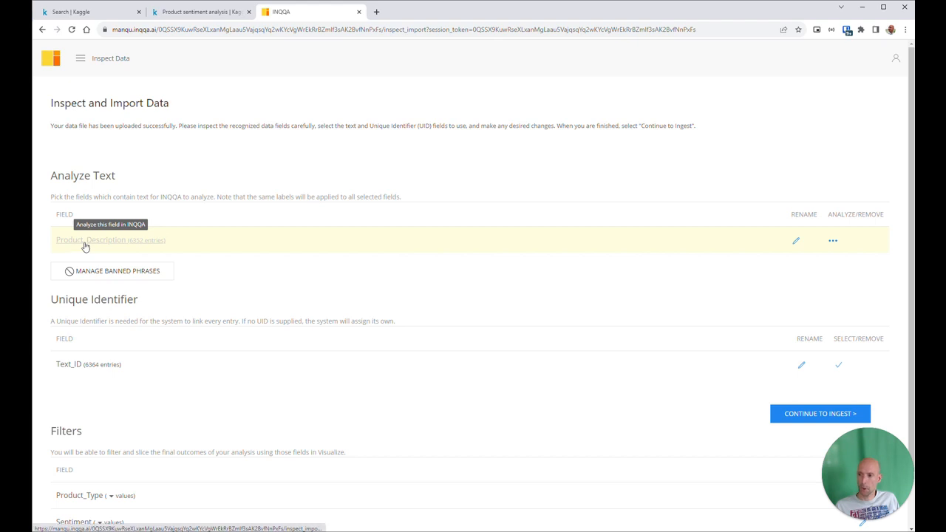
Mark the Product_Description field as text to analyze and list the values of the Sentiment filter.
left_click(832, 240)
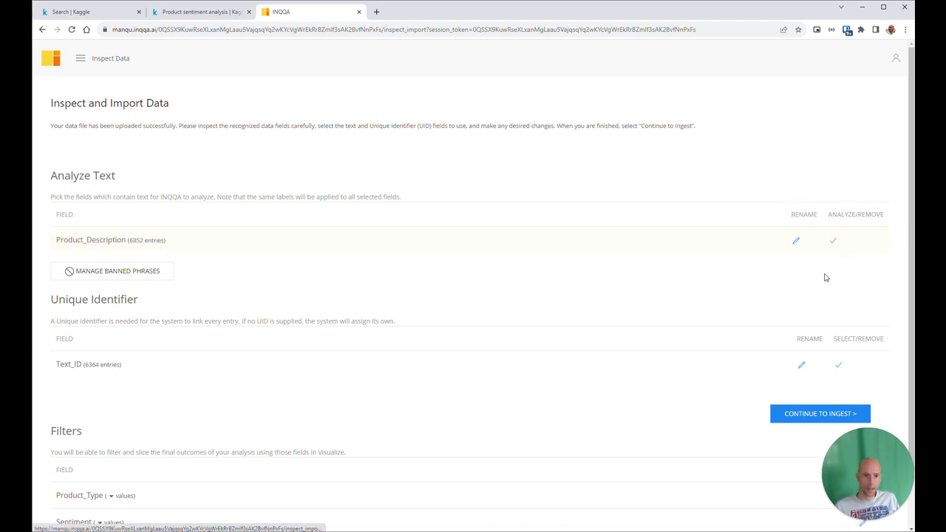
scroll(566, 269, "down", 1)
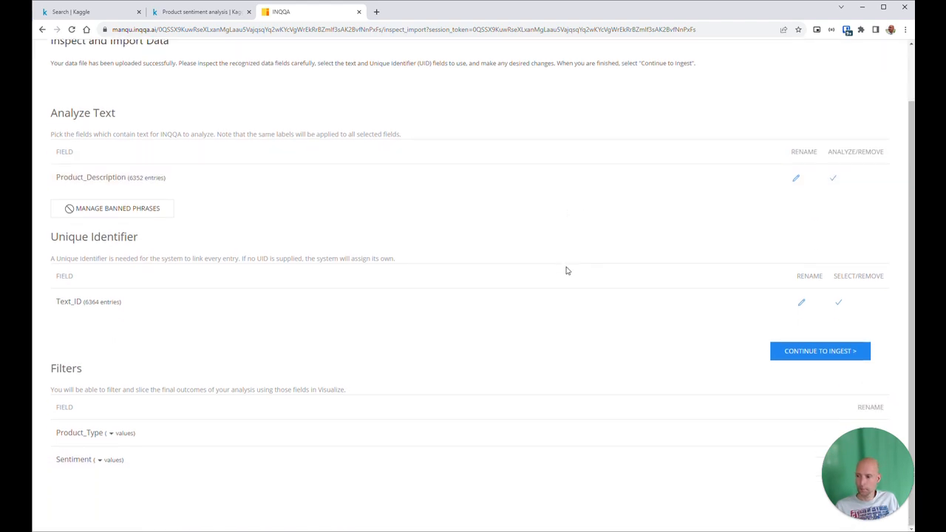
left_click(99, 460)
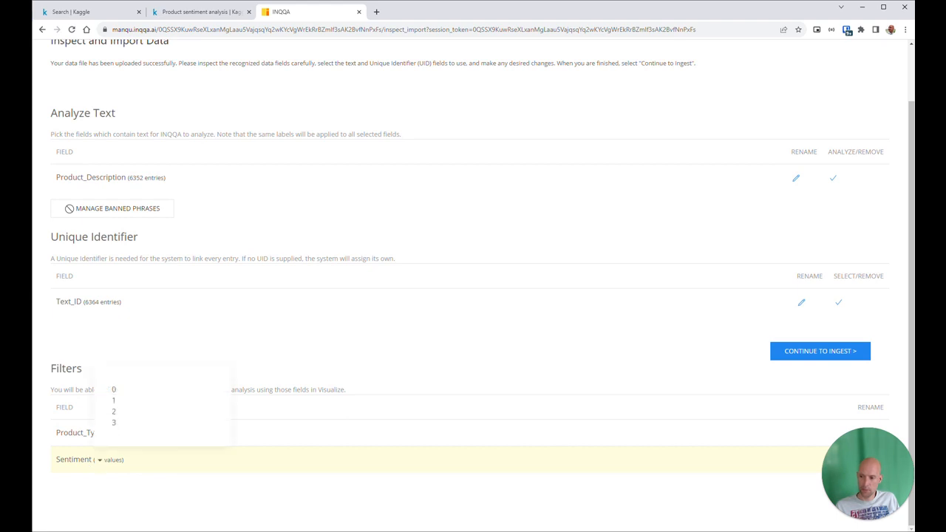
Continue to ingest and apply magic with automatic removal of None phrases and common interjections and adjectives enabled.
left_click(817, 353)
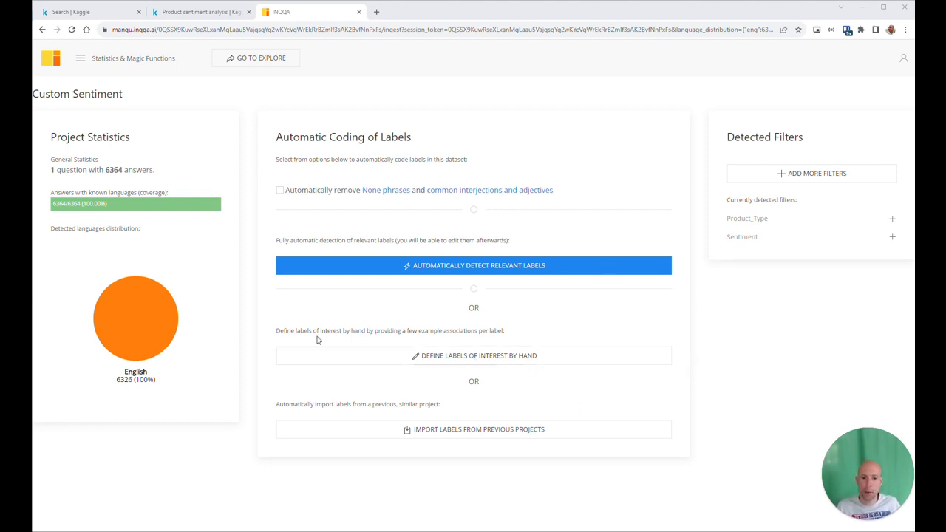
left_click(280, 191)
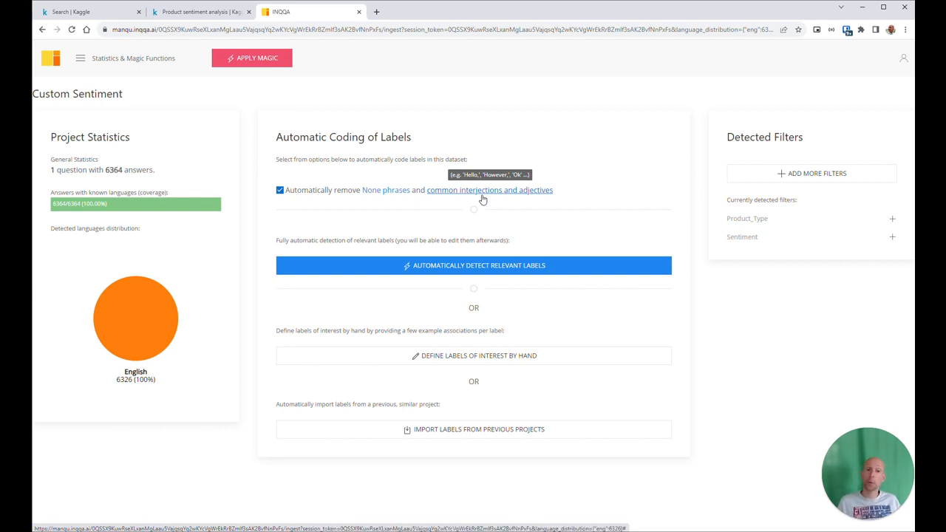
left_click(254, 65)
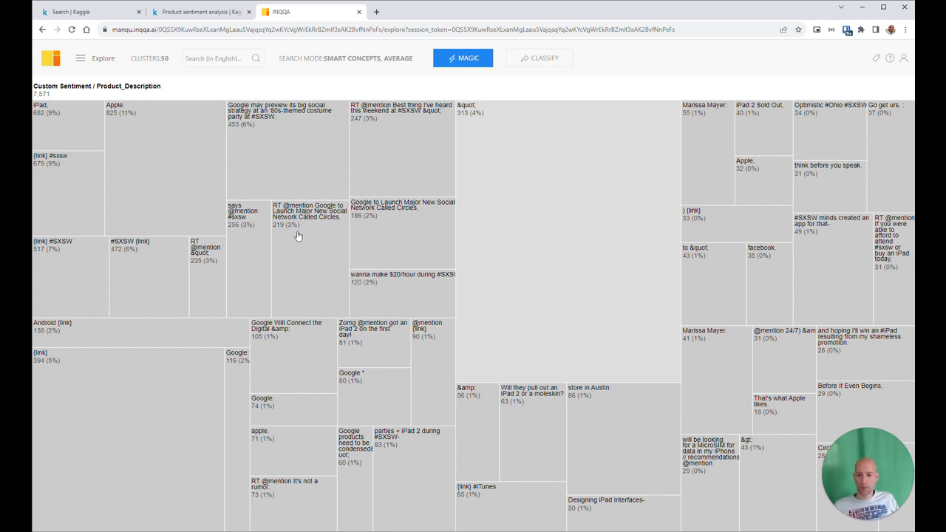
Search the clusters by the background variable Sentiment with the value 0.
left_click(372, 64)
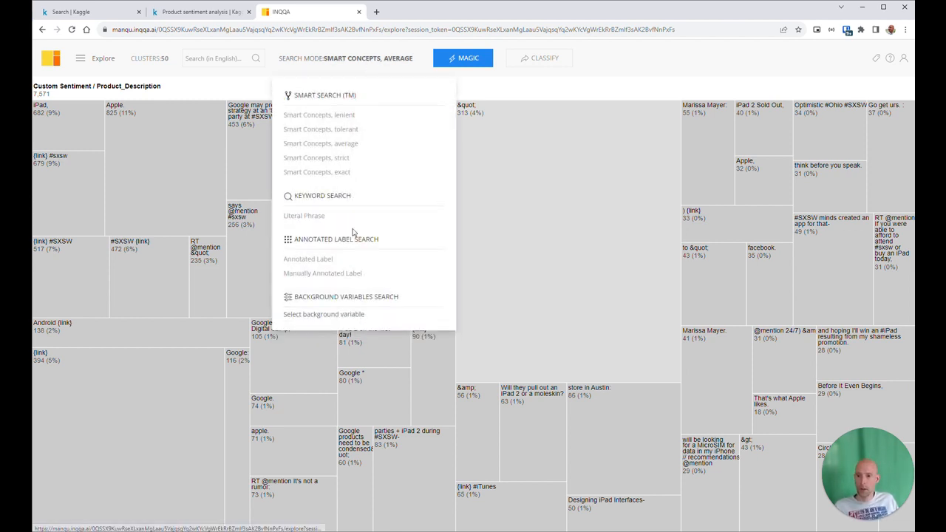
mouse_move(332, 314)
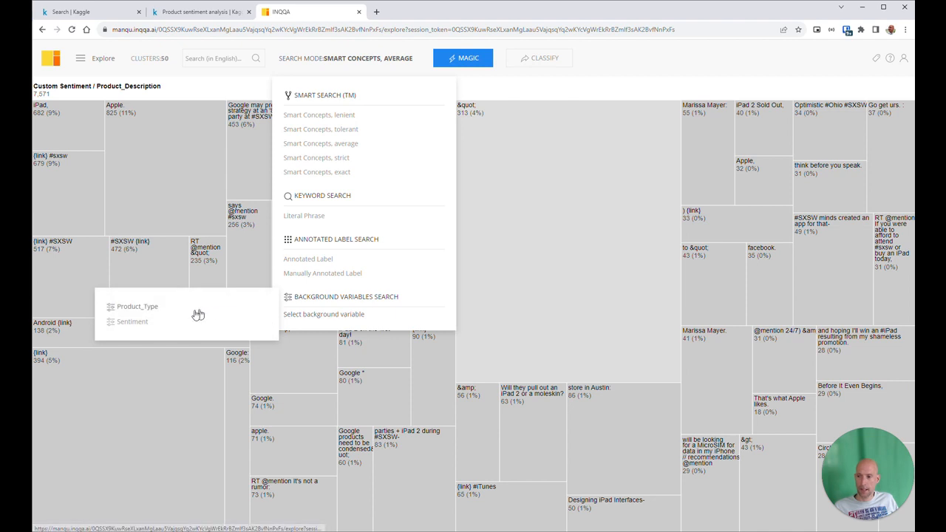
left_click(133, 321)
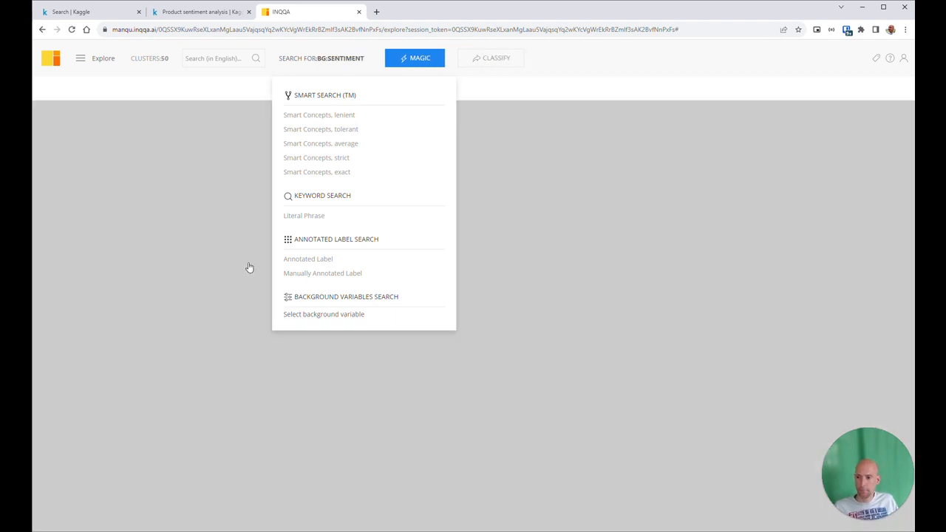
left_click(210, 57)
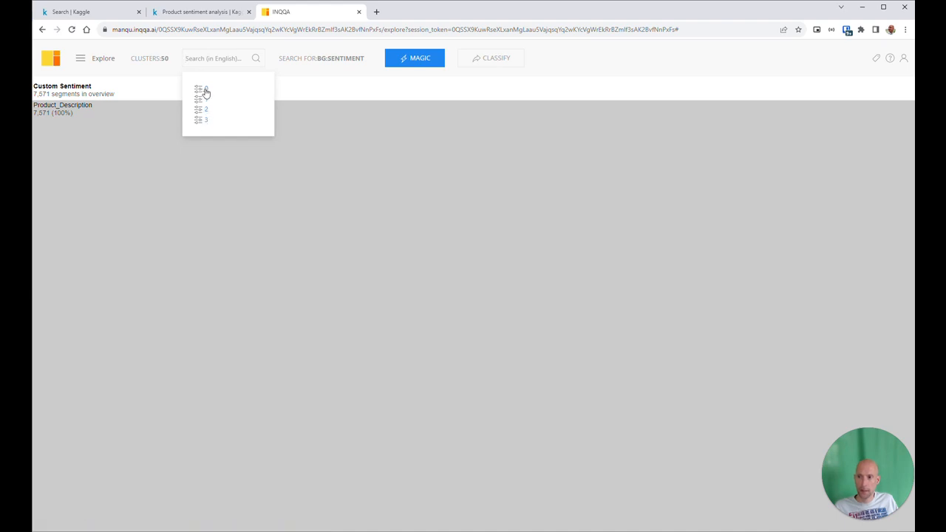
left_click(206, 90)
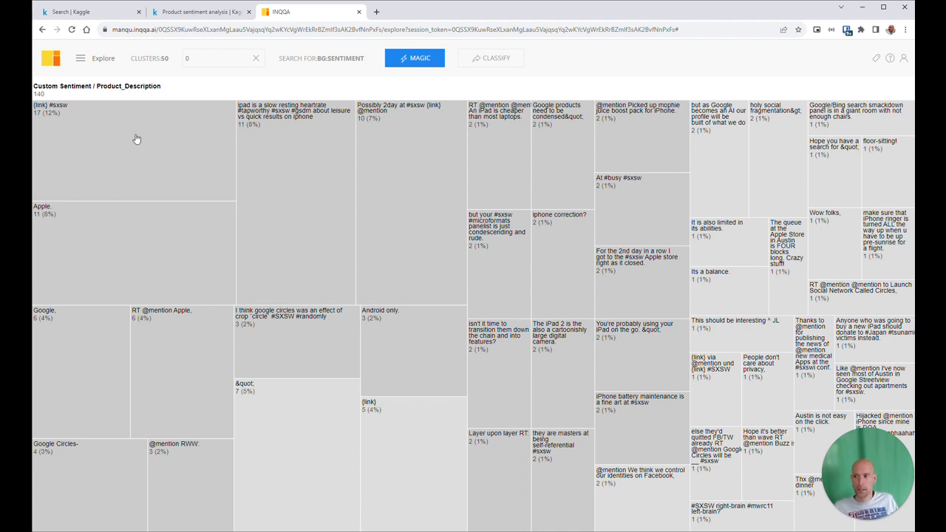
Annotate the "{link} #sxsw" cluster with a new label named "0".
left_click(136, 139)
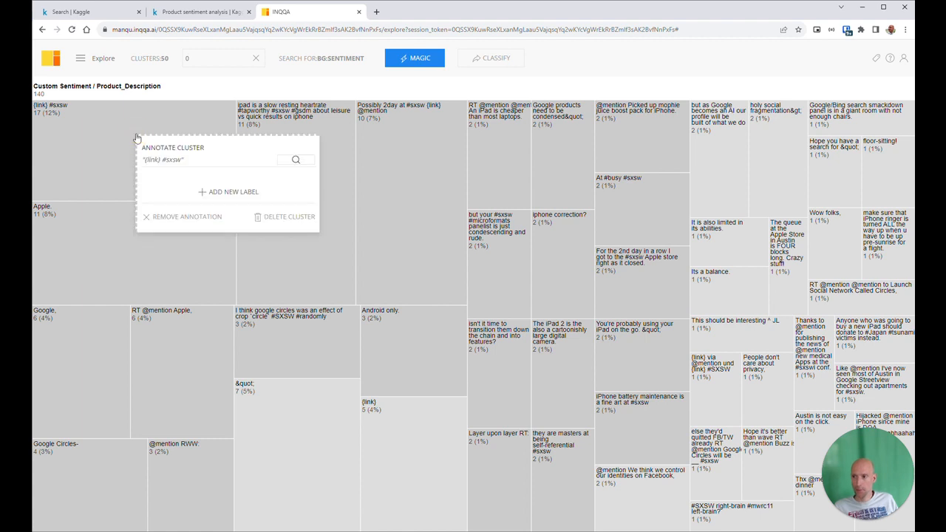
left_click(226, 191)
type("0")
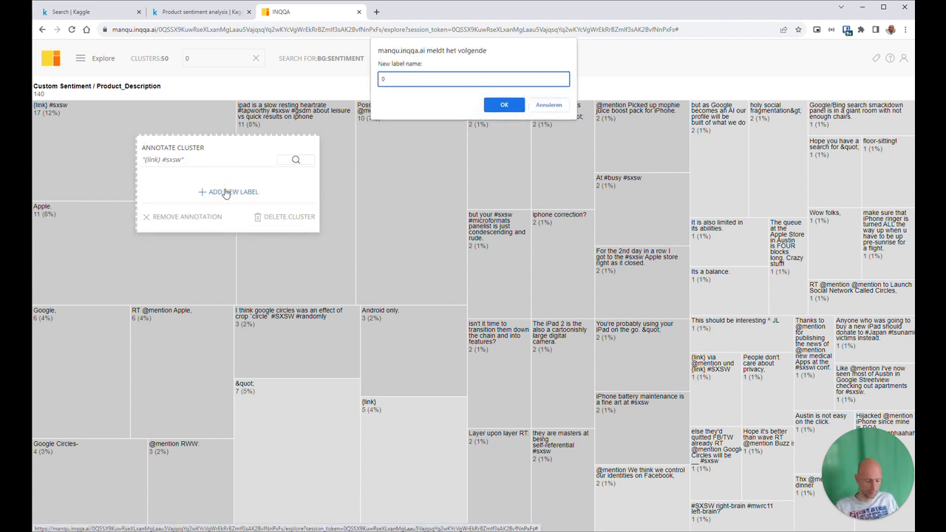
key("Return")
Assign label 0 to every remaining cluster in the Sentiment 0 results, starting from the labelled "{link} #sxsw" cluster.
left_click(188, 157)
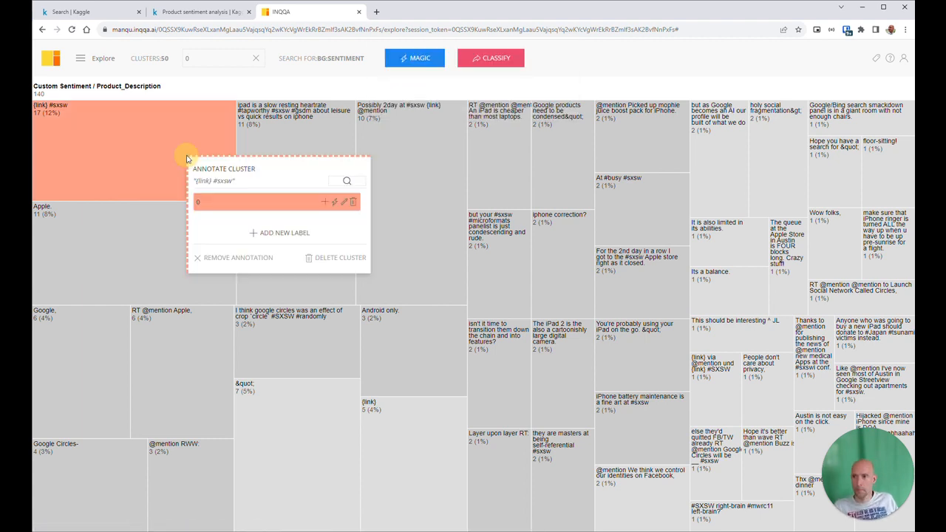
left_click(326, 204)
left_click(144, 215)
left_click(99, 312)
left_click(163, 339)
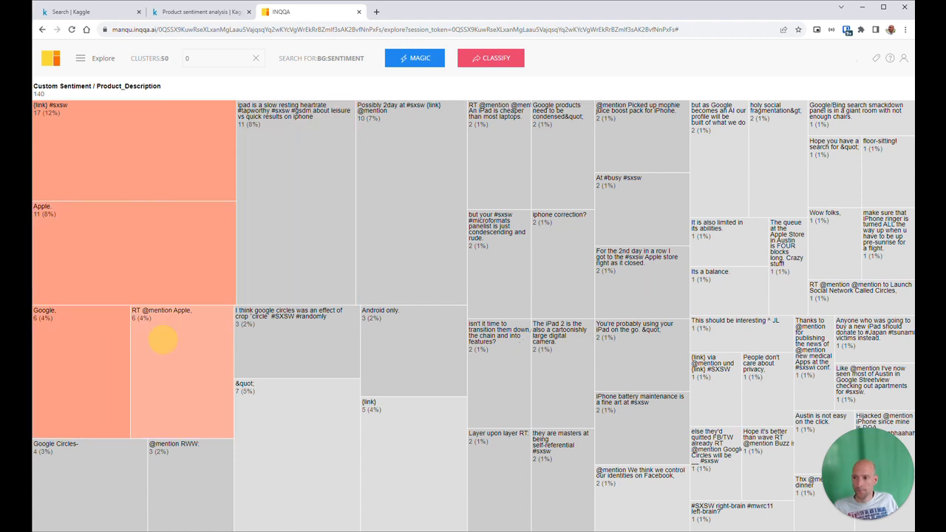
left_click(181, 480)
left_click(116, 465)
left_click(264, 434)
left_click(274, 338)
left_click(296, 215)
left_click(438, 190)
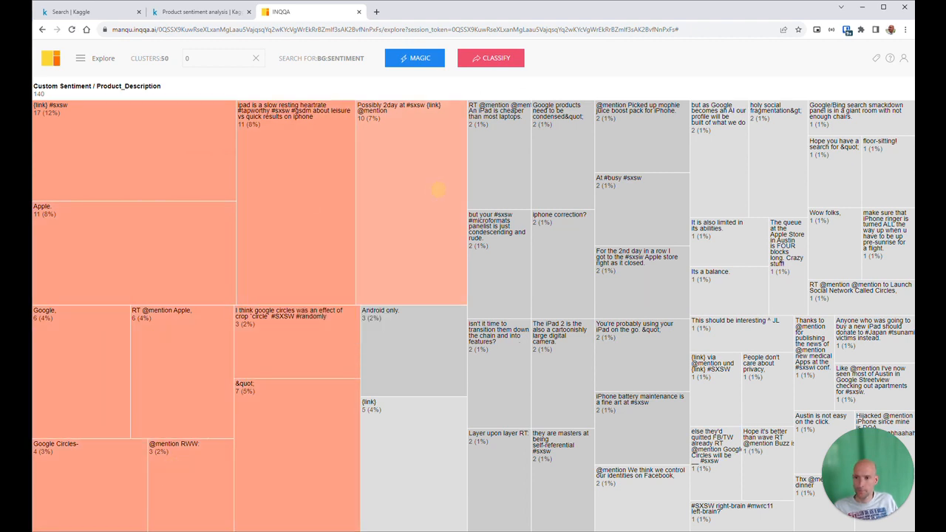
left_click(433, 363)
left_click(421, 451)
left_click(499, 370)
left_click(501, 444)
left_click(562, 473)
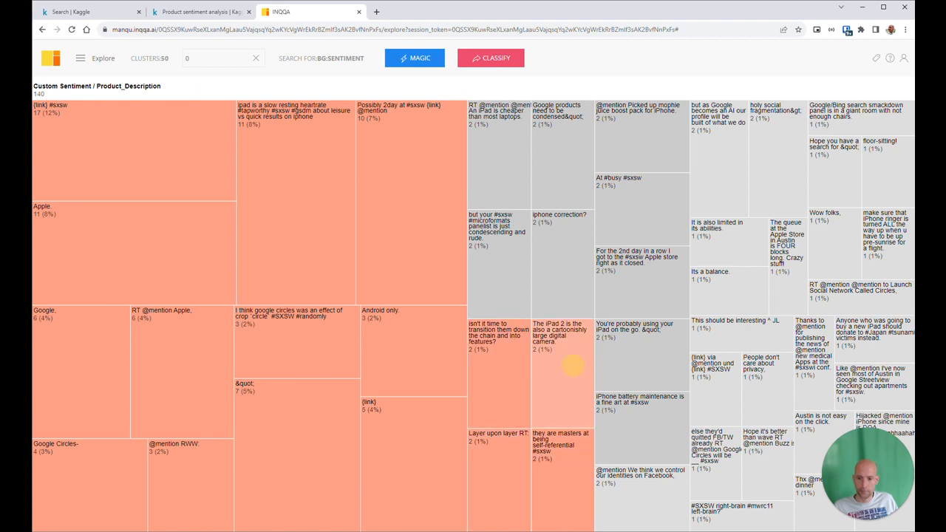
left_click(573, 364)
left_click(559, 279)
left_click(510, 251)
left_click(517, 177)
left_click(562, 162)
left_click(643, 148)
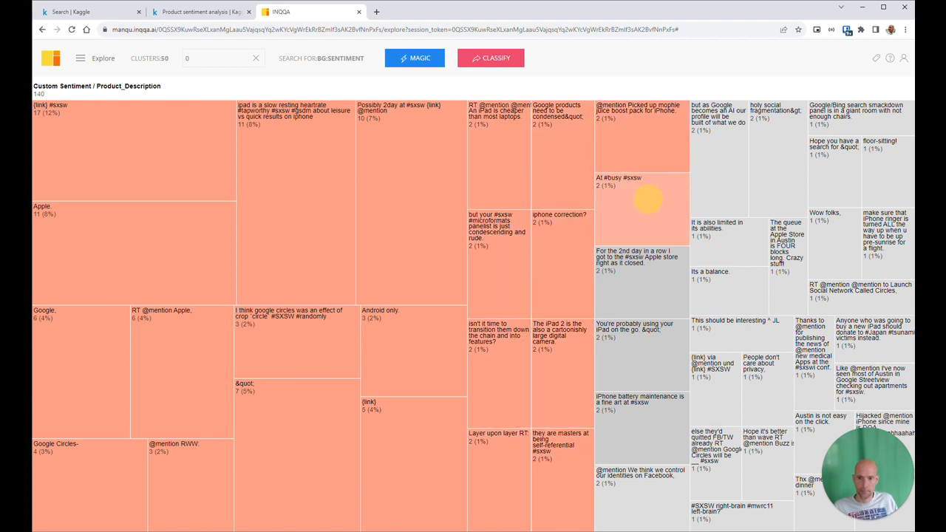
left_click(647, 198)
left_click(644, 281)
left_click(643, 355)
left_click(649, 422)
left_click(639, 488)
left_click(740, 517)
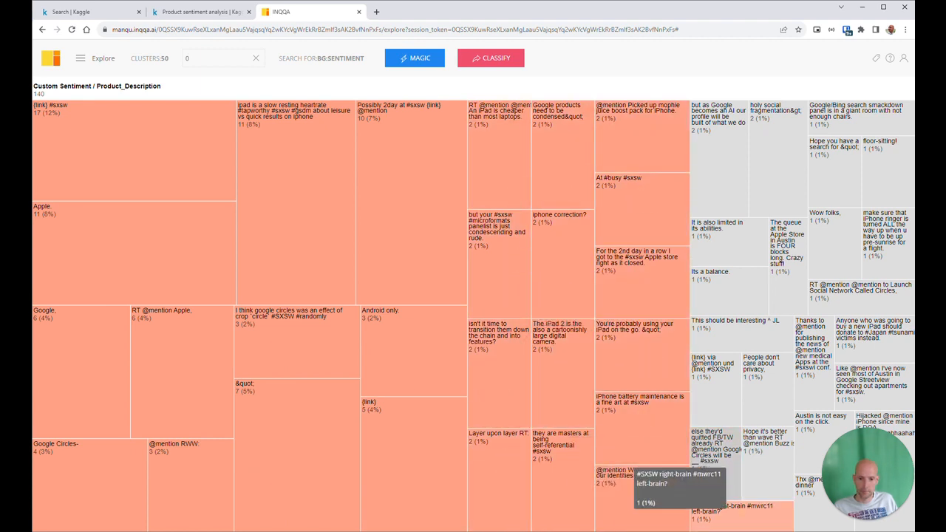
left_click(813, 495)
left_click(887, 420)
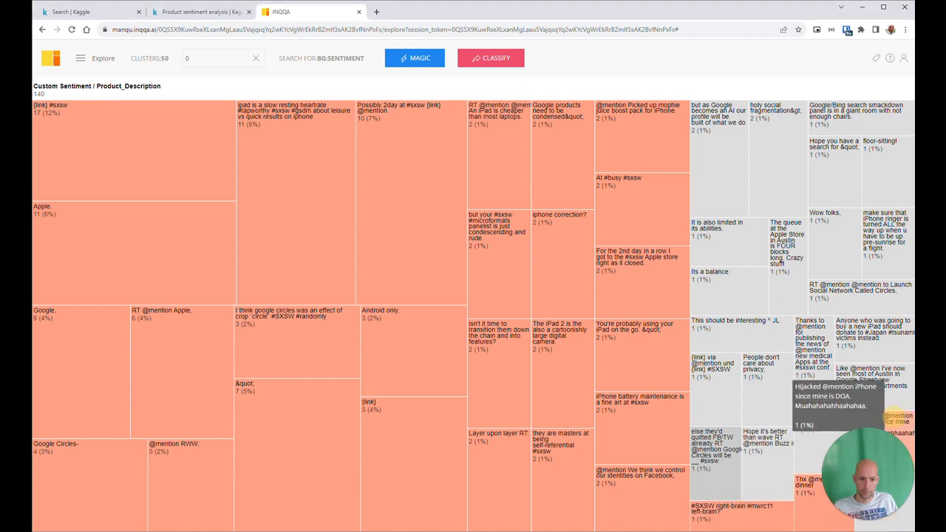
left_click(892, 394)
left_click(822, 424)
left_click(762, 452)
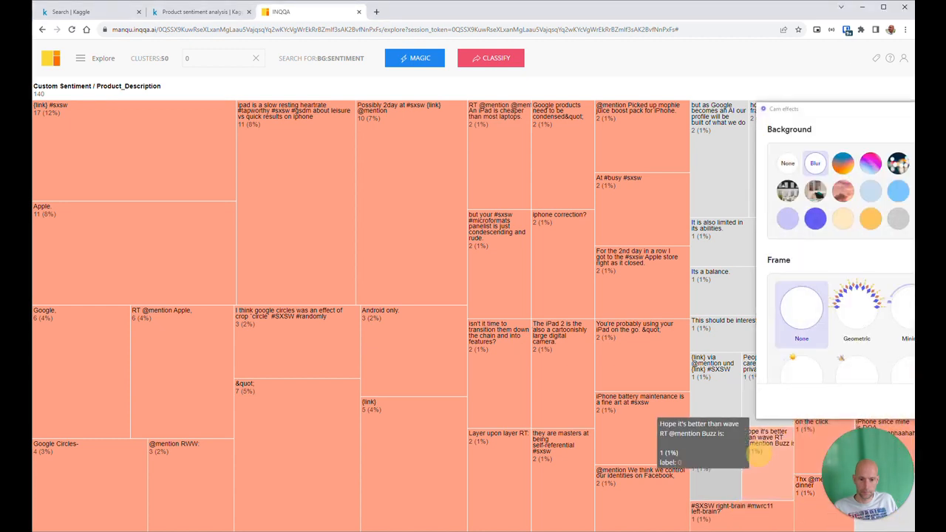
left_click(715, 458)
left_click(751, 388)
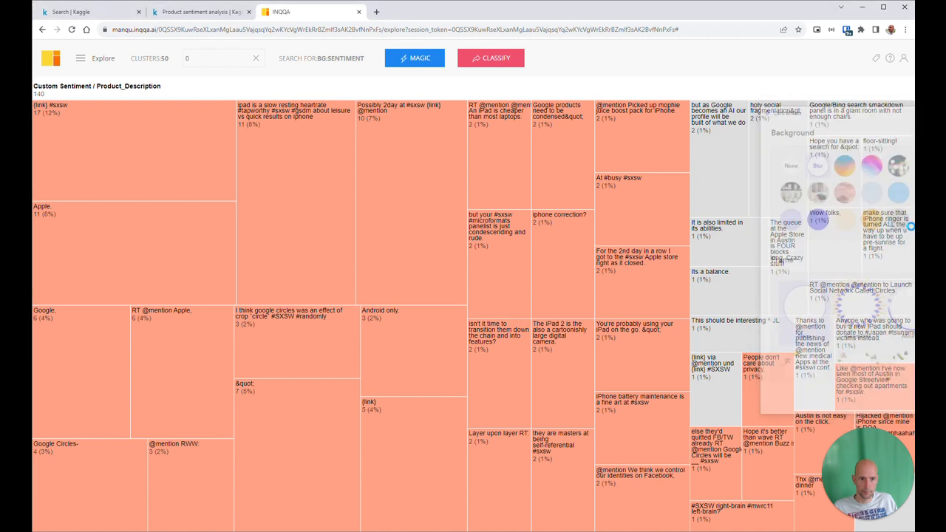
left_click(768, 388)
left_click(717, 381)
left_click(739, 324)
left_click(761, 373)
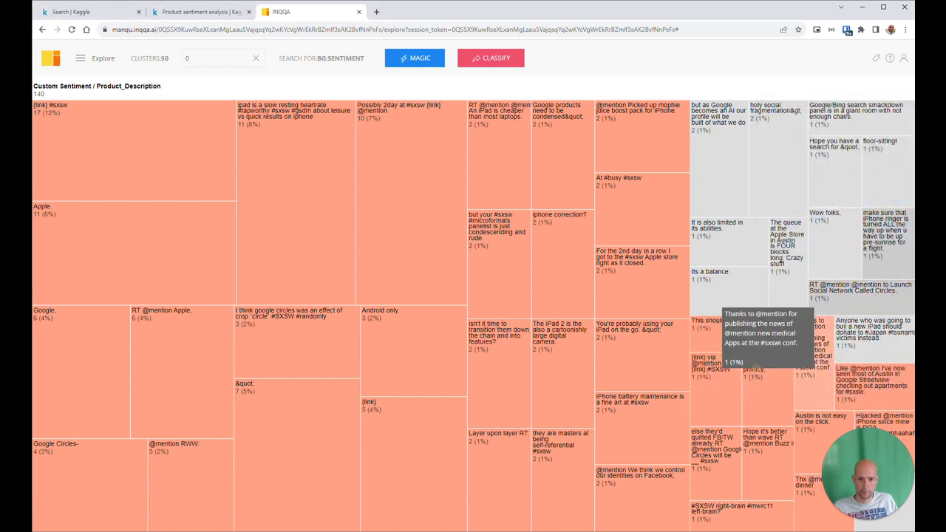
left_click(819, 349)
left_click(866, 334)
left_click(875, 295)
left_click(893, 241)
left_click(839, 242)
left_click(783, 240)
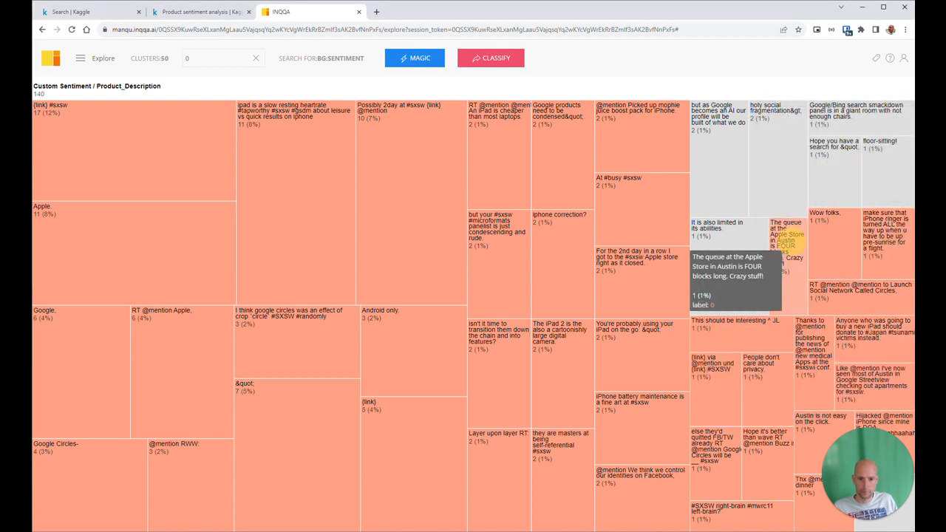
left_click(709, 285)
left_click(716, 235)
left_click(717, 159)
left_click(763, 153)
left_click(843, 116)
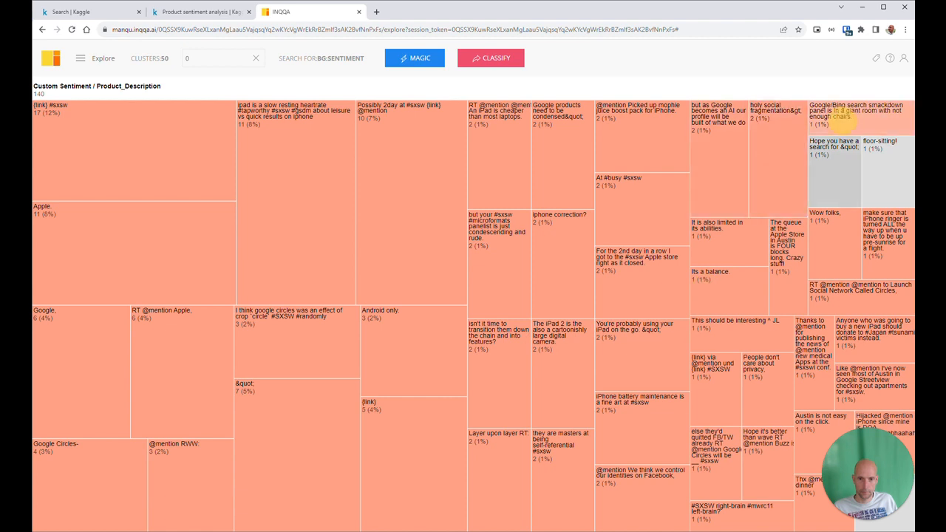
left_click(837, 148)
left_click(903, 152)
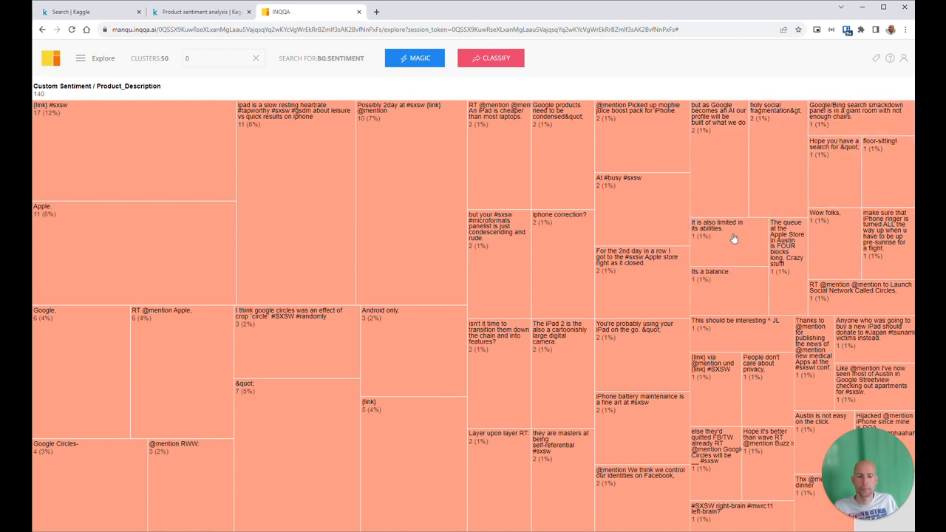
Replace the search with the Sentiment value 1.
left_click(255, 58)
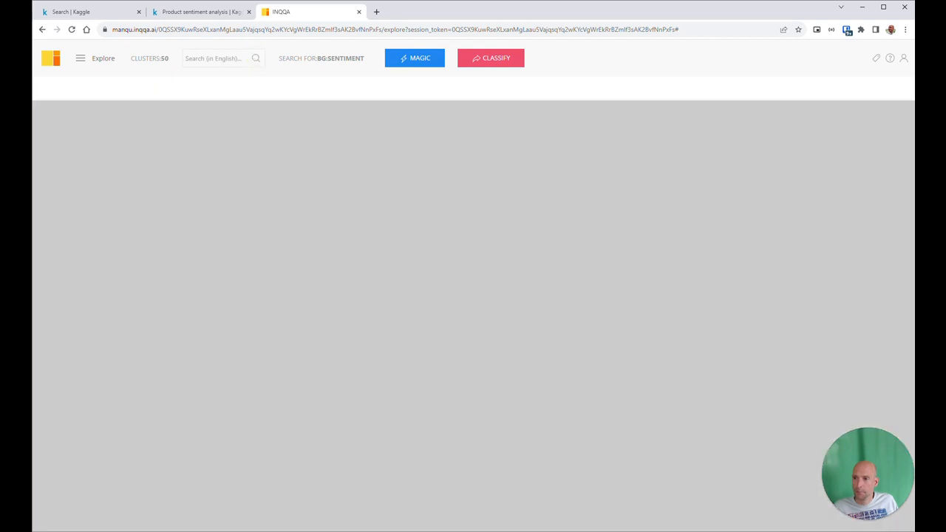
left_click(216, 59)
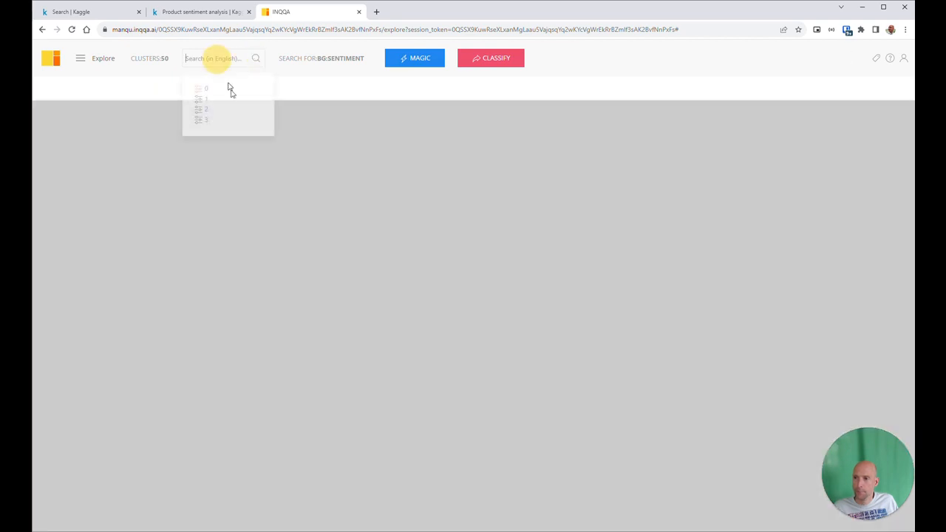
left_click(206, 99)
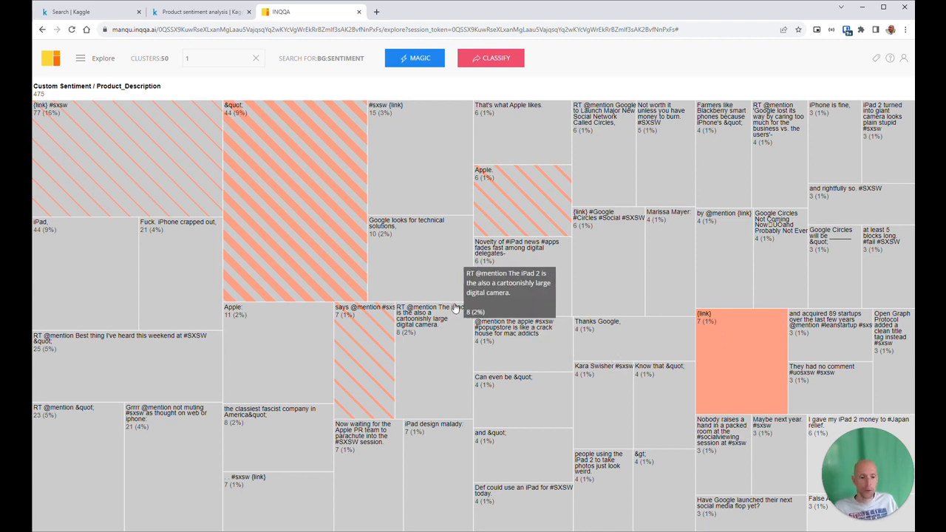
Annotate the largest cluster of the Sentiment 1 results, "{link} #sxsw", with a new label named "1".
left_click(142, 161)
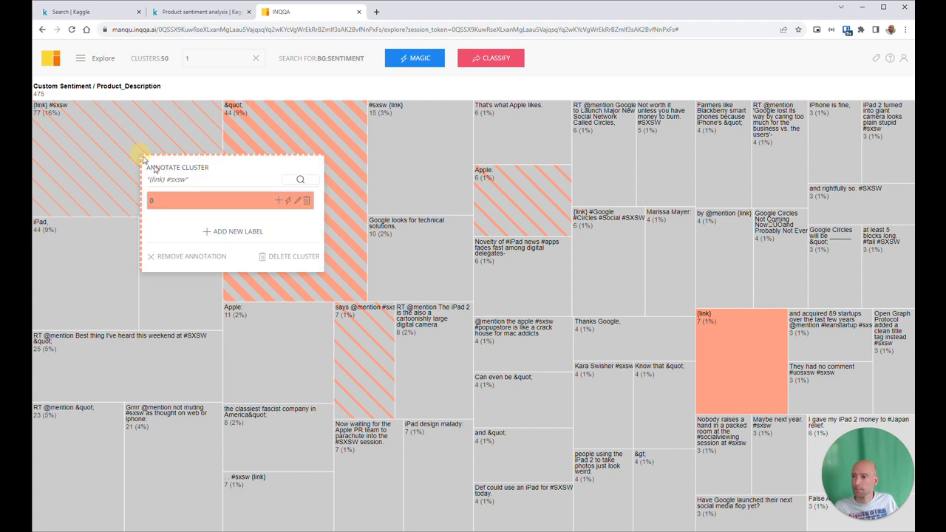
left_click(227, 231)
type("1")
key("Return")
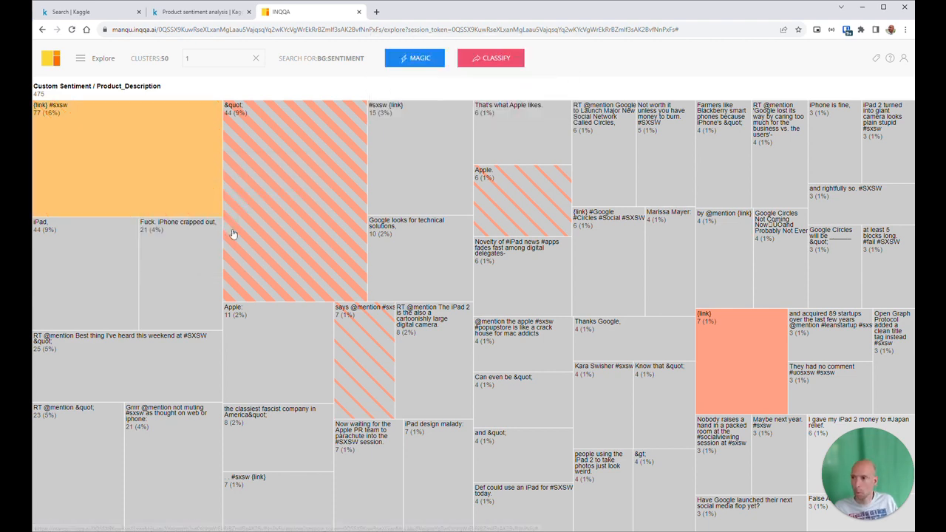
Assign label 1 to every other cluster in the Sentiment 1 results, including the ones that already carry label 0.
left_click(145, 152)
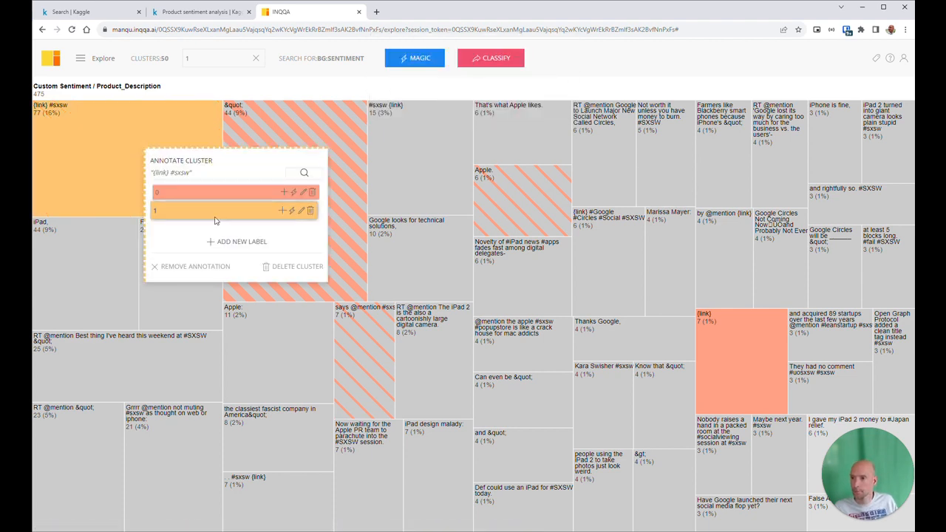
left_click(288, 216)
left_click(153, 260)
left_click(148, 360)
left_click(93, 434)
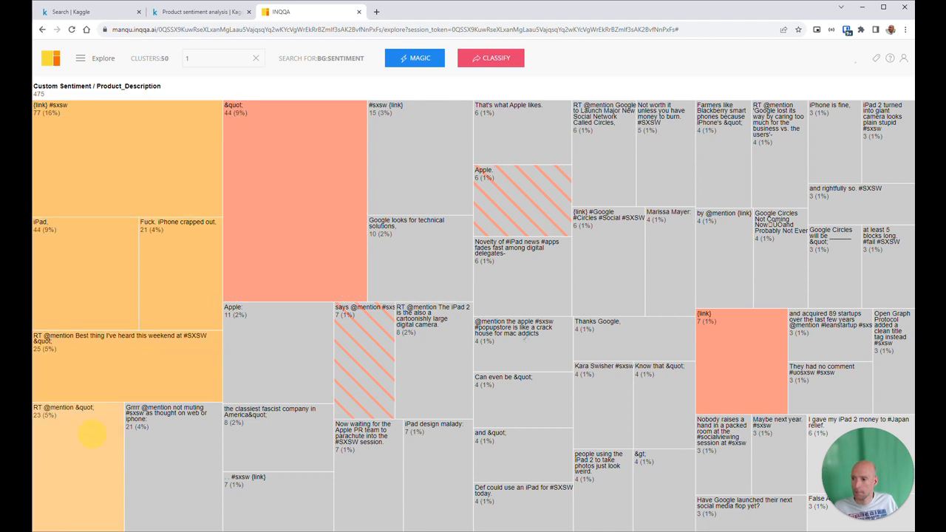
left_click(178, 444)
left_click(277, 351)
left_click(277, 436)
left_click(258, 494)
left_click(366, 473)
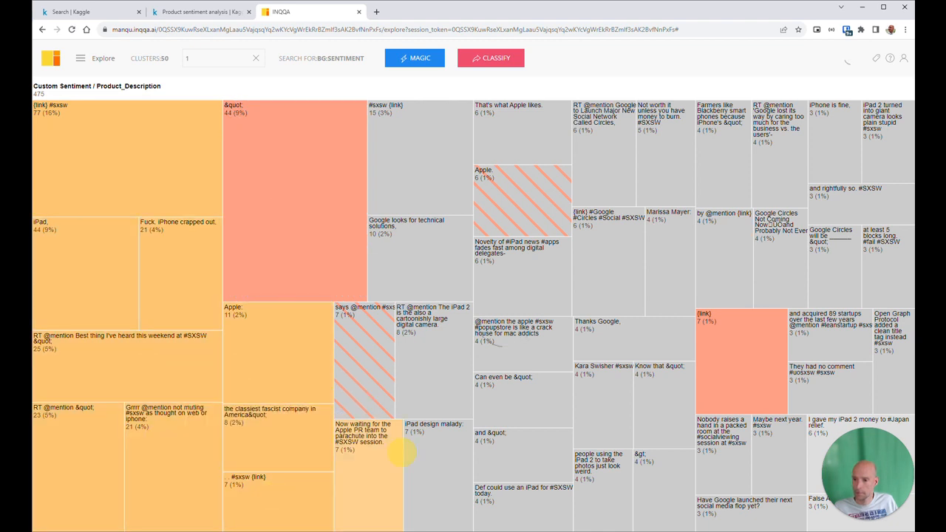
left_click(436, 473)
left_click(431, 361)
left_click(364, 362)
left_click(418, 259)
left_click(333, 214)
left_click(418, 159)
left_click(490, 126)
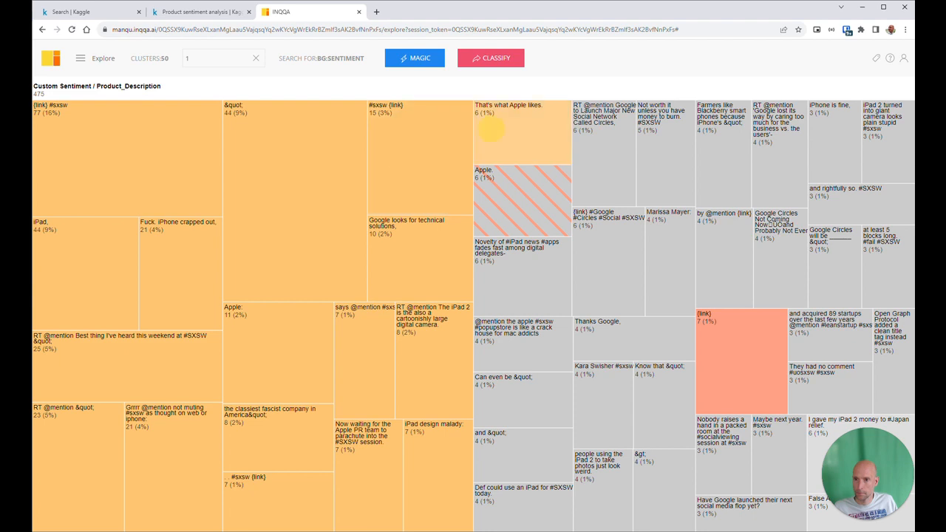
left_click(530, 180)
left_click(524, 277)
left_click(524, 347)
left_click(525, 396)
left_click(523, 455)
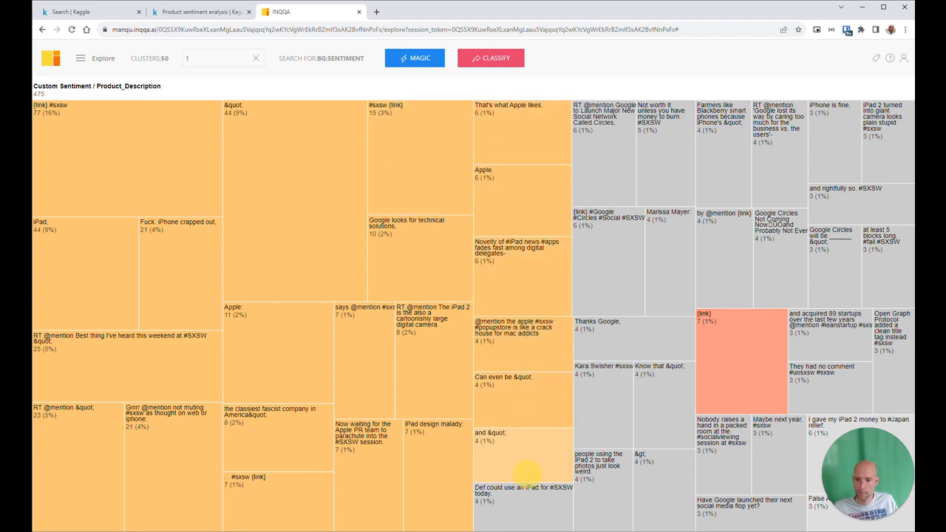
left_click(531, 503)
left_click(597, 500)
left_click(664, 488)
left_click(664, 403)
left_click(602, 403)
left_click(632, 336)
left_click(608, 259)
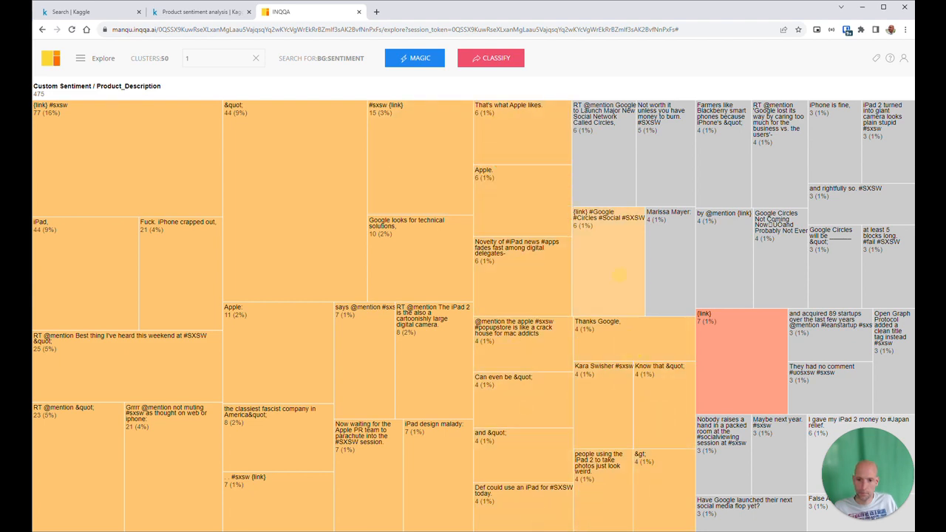
left_click(681, 255)
left_click(721, 252)
left_click(721, 155)
left_click(602, 147)
left_click(664, 148)
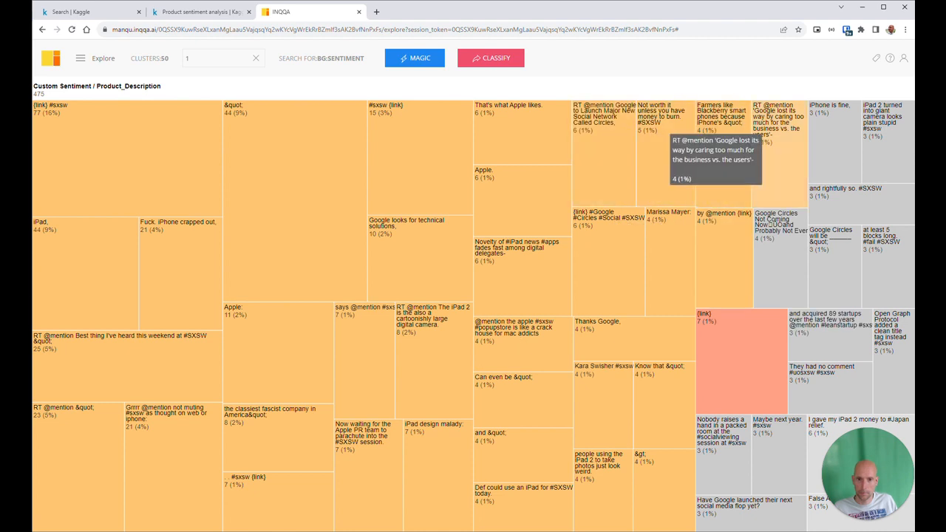
left_click(776, 155)
left_click(880, 133)
left_click(868, 196)
left_click(787, 240)
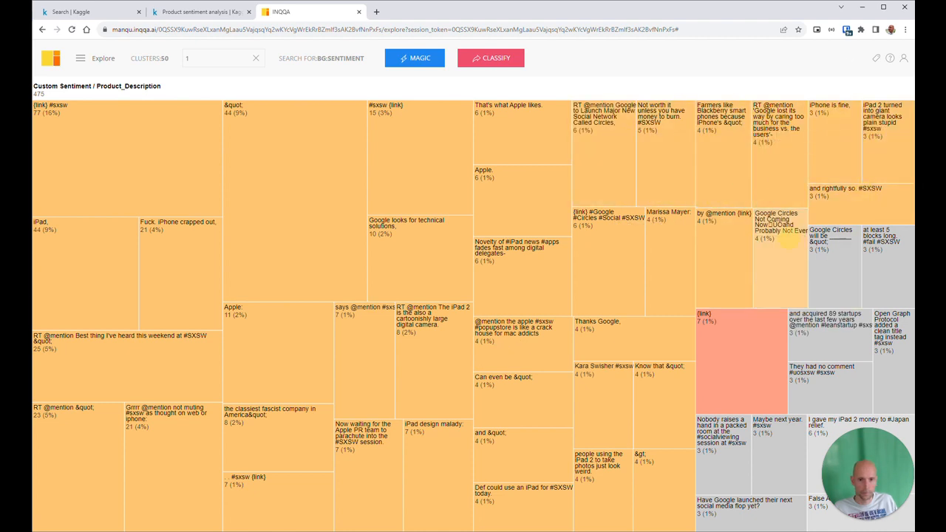
left_click(827, 254)
left_click(879, 255)
left_click(894, 332)
left_click(831, 337)
left_click(832, 374)
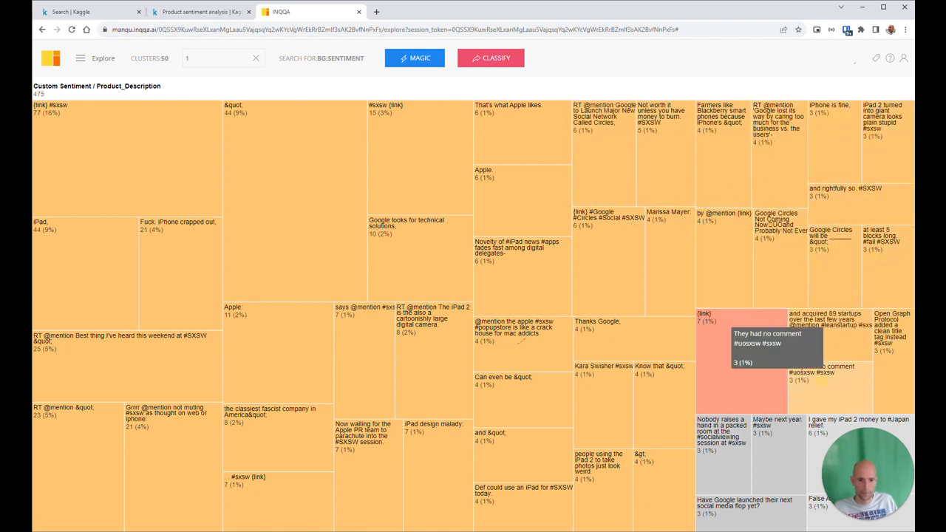
left_click(761, 373)
left_click(708, 431)
left_click(769, 444)
left_click(752, 502)
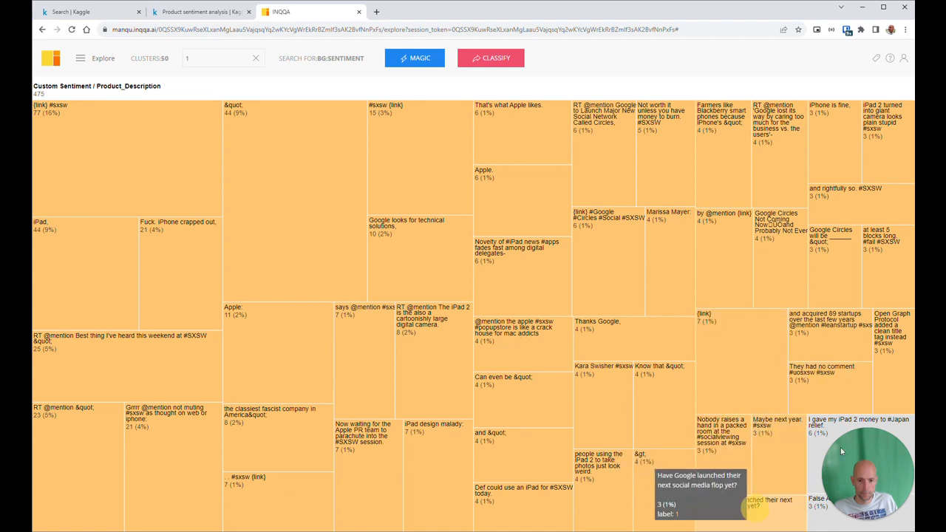
left_click(847, 420)
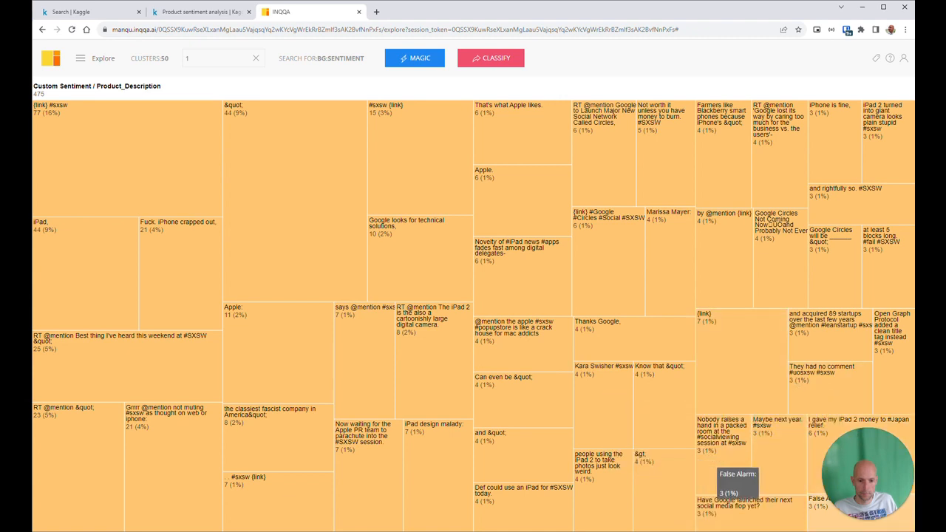
left_click(814, 501)
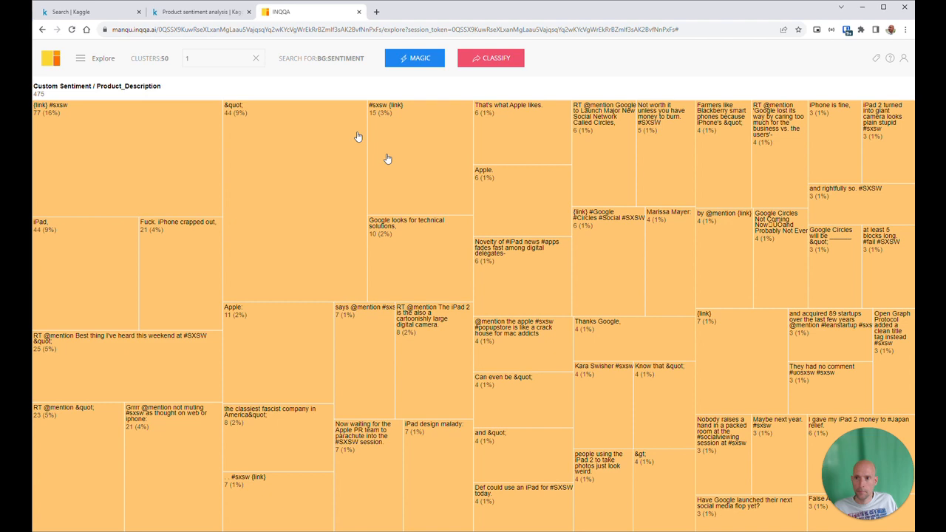
Replace the search with the Sentiment value 2.
left_click(255, 58)
left_click(215, 58)
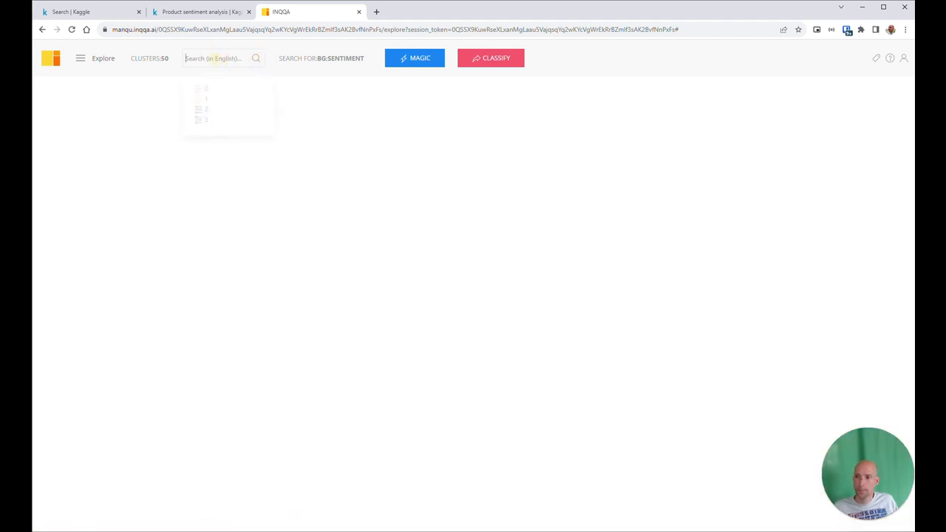
left_click(204, 111)
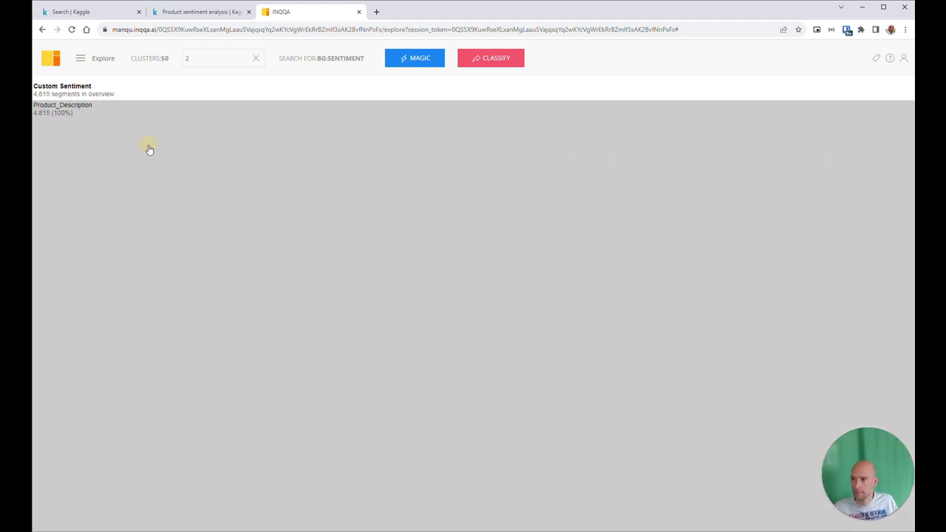
Annotate the "Apple," cluster of the Sentiment 2 results with a new label named "2".
left_click(148, 148)
left_click(185, 218)
type("2")
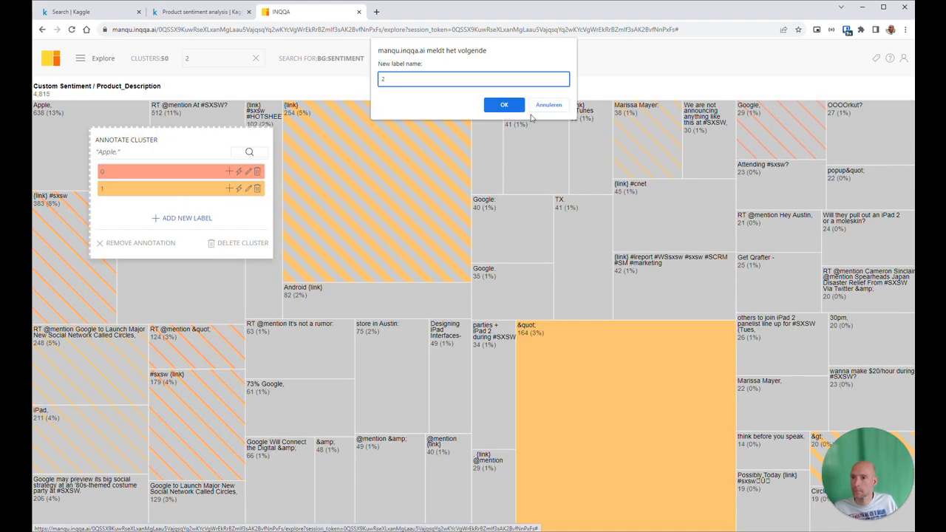
left_click(505, 104)
Assign label 2 to the other clusters in the Sentiment 2 results.
left_click(109, 148)
mouse_move(110, 150)
left_mouse_down()
mouse_move(188, 167)
mouse_move(120, 417)
mouse_move(443, 480)
mouse_move(295, 348)
mouse_move(333, 296)
mouse_move(603, 125)
mouse_move(517, 289)
mouse_move(865, 185)
mouse_move(813, 295)
mouse_move(765, 452)
mouse_move(772, 502)
mouse_move(503, 456)
left_mouse_up()
left_click(578, 342)
left_click(426, 295)
Replace the search with the Sentiment value 3.
left_click(256, 58)
left_click(213, 58)
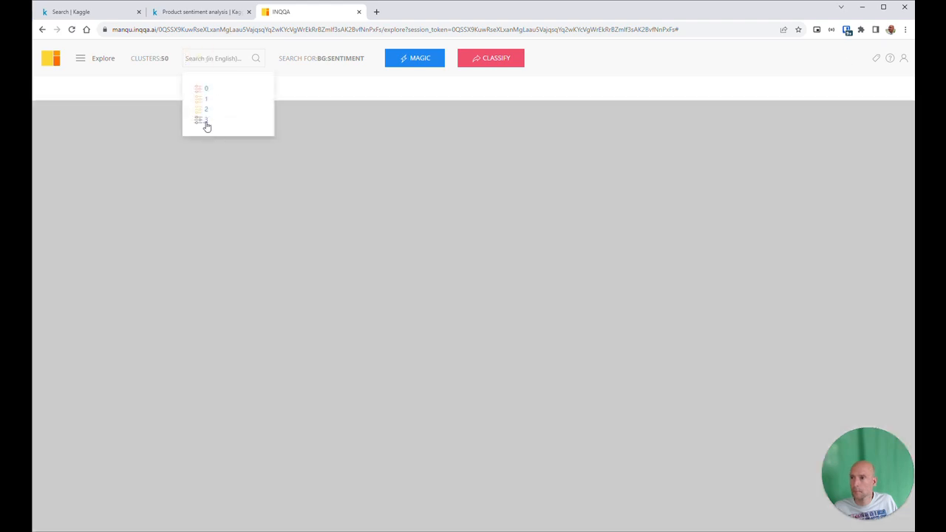
left_click(205, 123)
Annotate the "{link} #SXSW" cluster of the Sentiment 3 results with a new label named "3".
left_click(91, 148)
left_click(179, 261)
type("3")
key("Return")
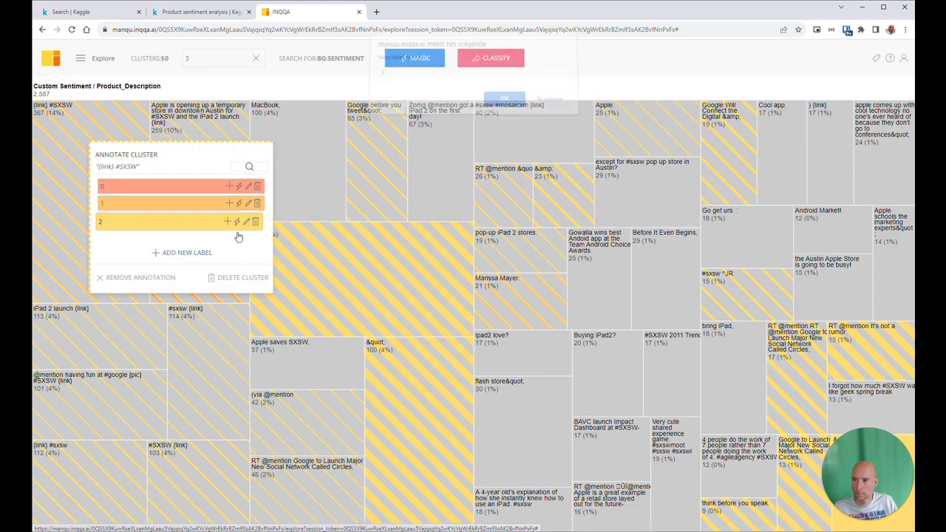
Assign label 3 to the other clusters in the Sentiment 3 results and classify the project.
left_click(235, 237)
left_click(184, 173)
left_click(212, 241)
mouse_move(203, 255)
left_mouse_down()
mouse_move(206, 373)
mouse_move(330, 302)
mouse_move(525, 342)
mouse_move(732, 444)
mouse_move(646, 297)
mouse_move(532, 292)
mouse_move(643, 156)
mouse_move(821, 244)
mouse_move(741, 473)
left_mouse_up()
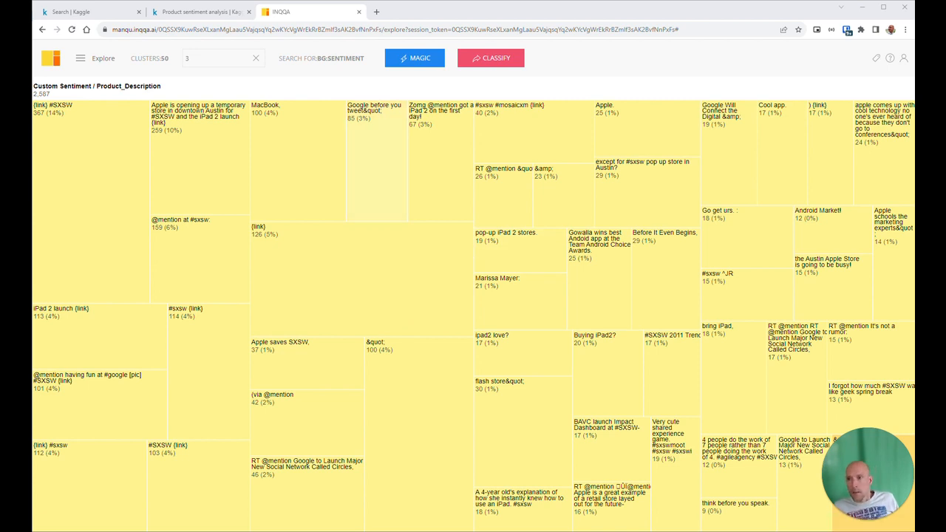
left_click(485, 63)
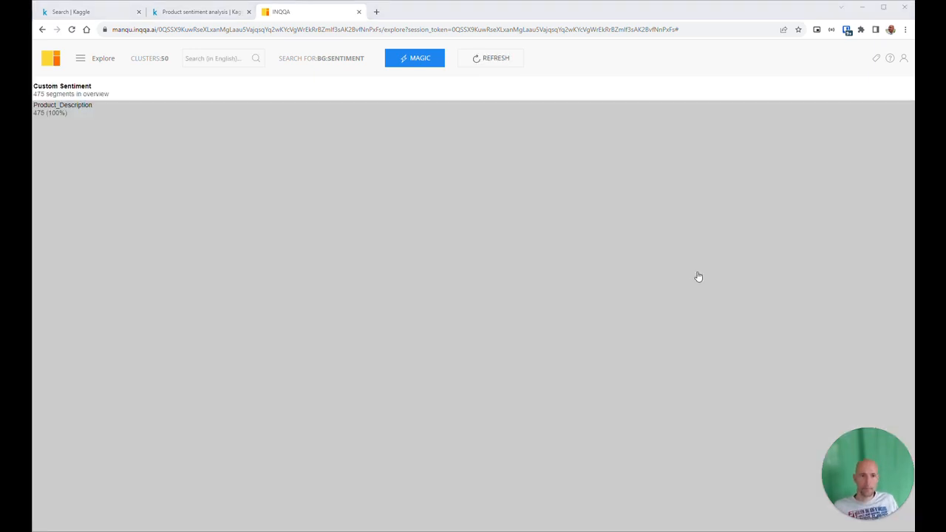
Inspect the leftover Product_Description clusters, and examine the label distribution chart and relevant examples in Visualize.
left_click(132, 141)
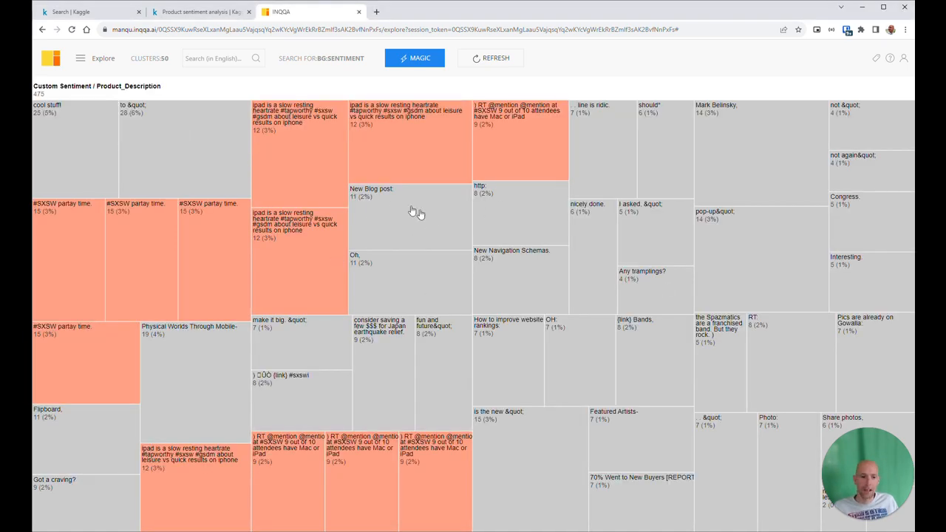
mouse_move(80, 63)
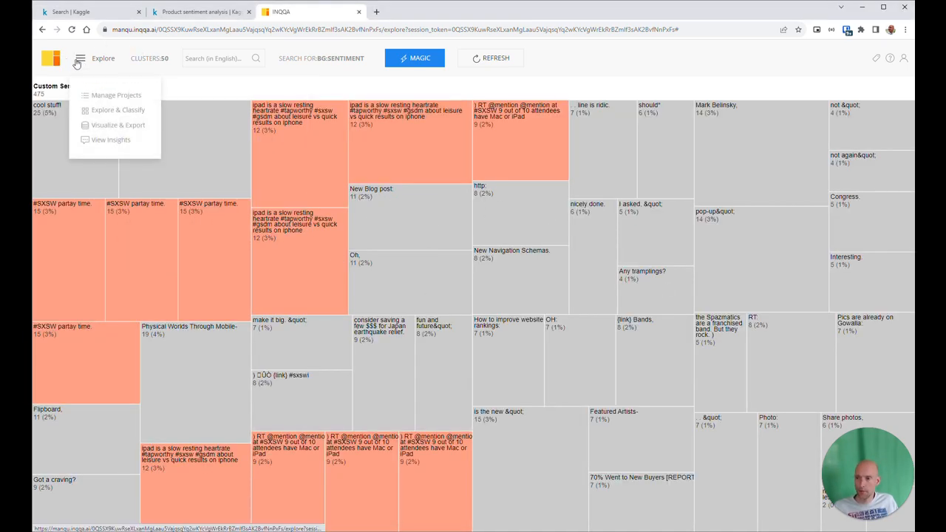
left_click(114, 127)
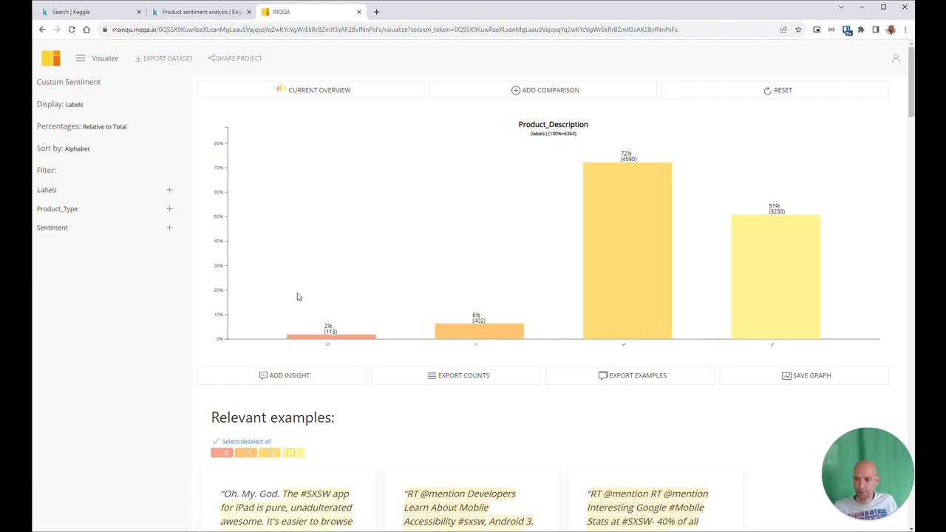
scroll(298, 297, "down", 8)
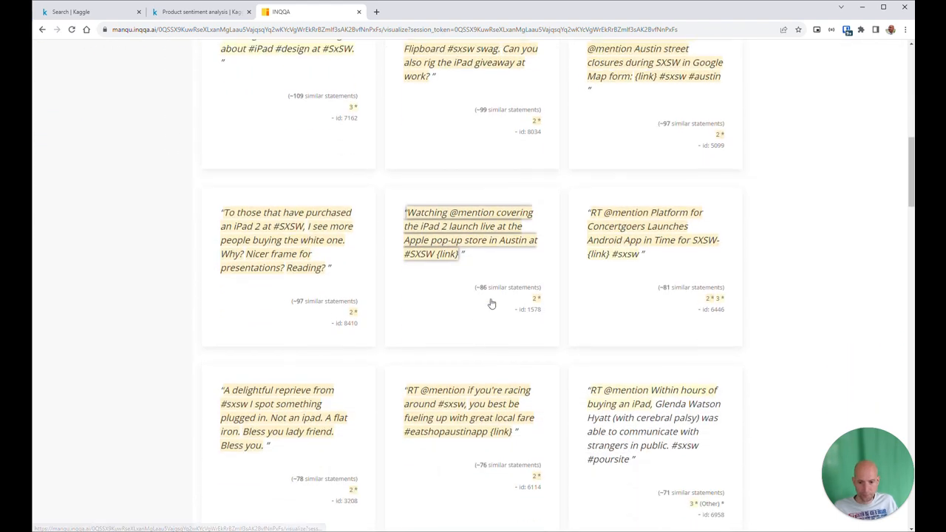
scroll(492, 304, "down", 12)
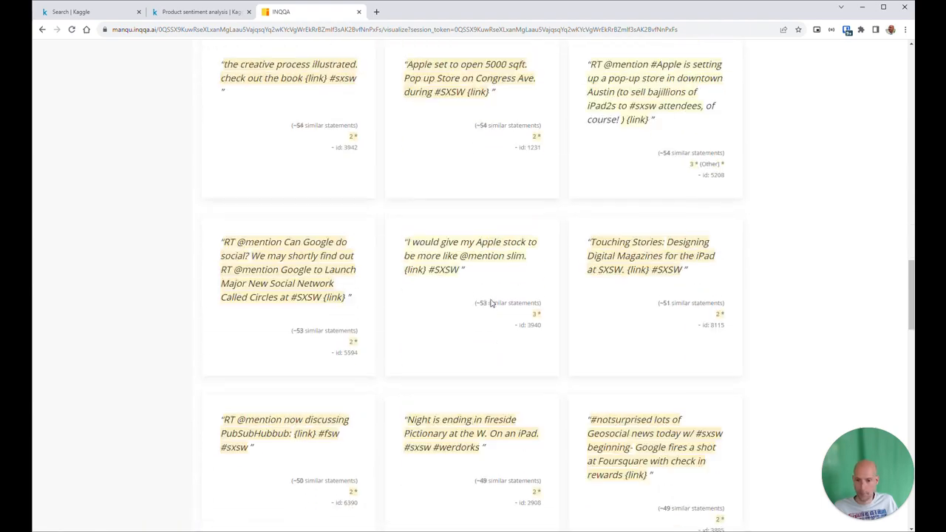
scroll(491, 304, "up", 20)
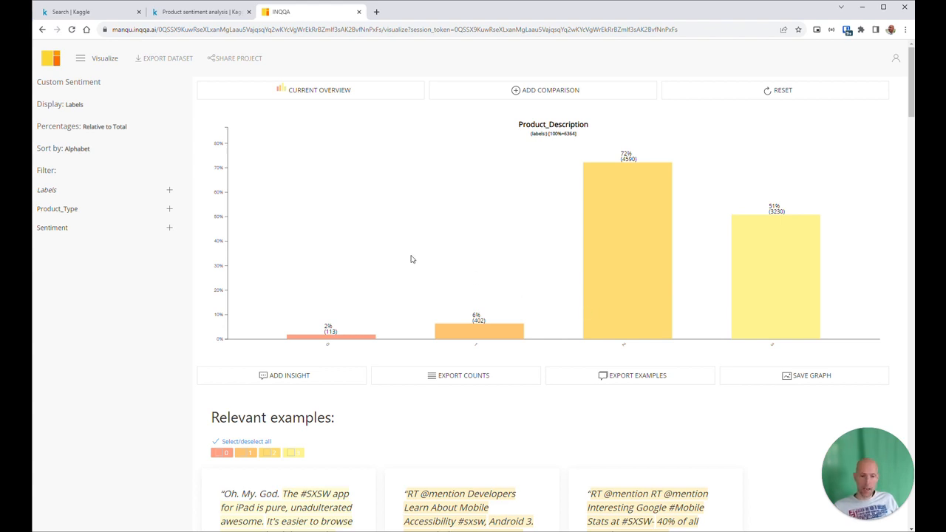
Create a new project named "Custom Sentiment Test" from the Test.csv data file.
left_click(80, 57)
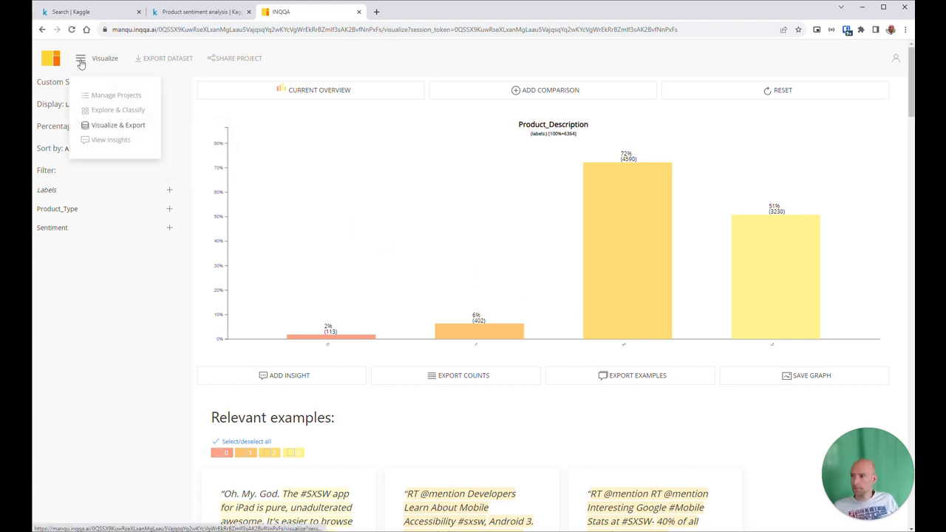
left_click(104, 96)
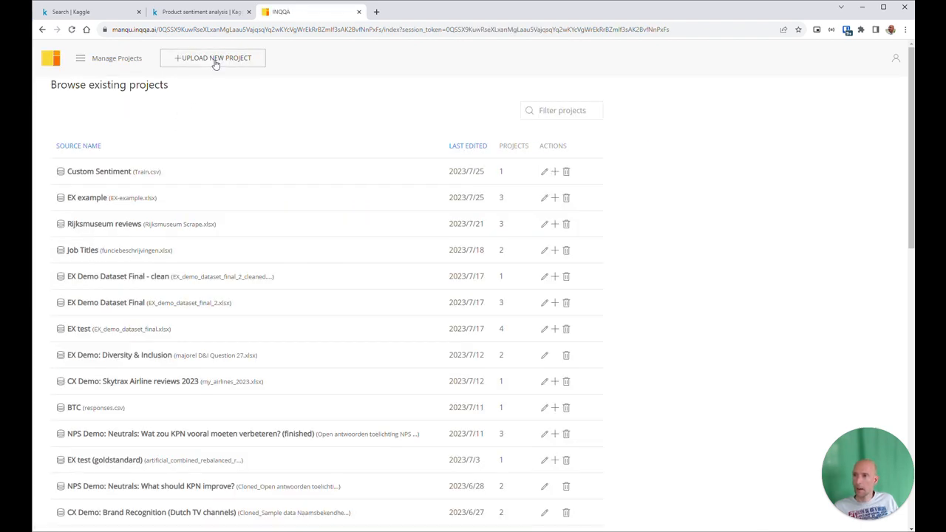
left_click(214, 60)
left_click(422, 148)
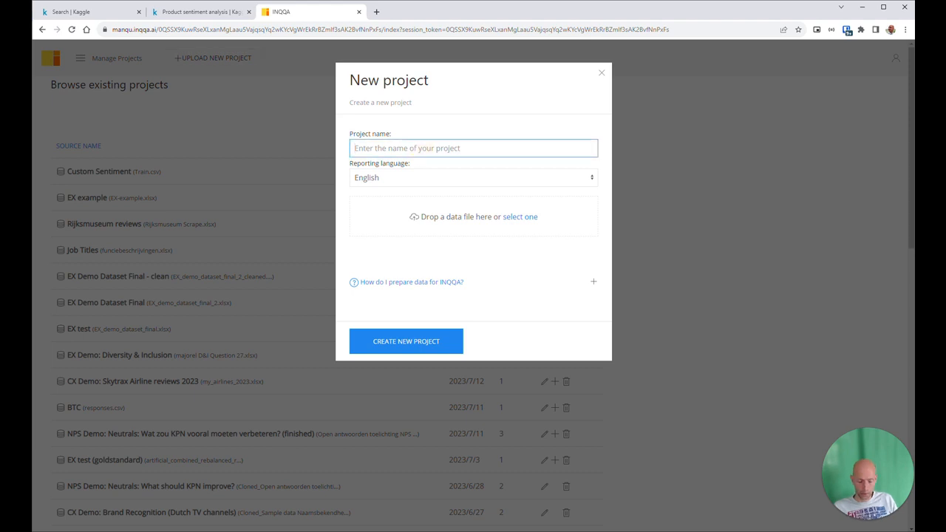
type("Custom")
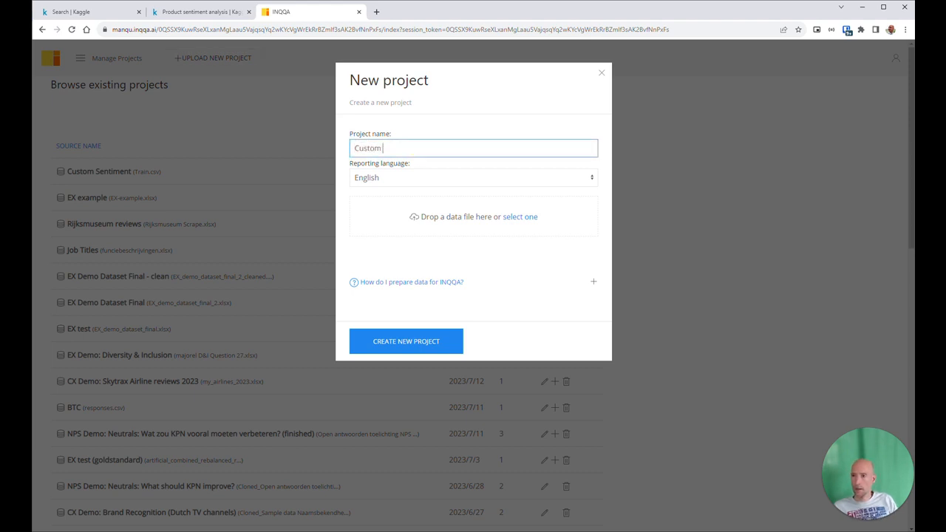
type(" Sentiment T")
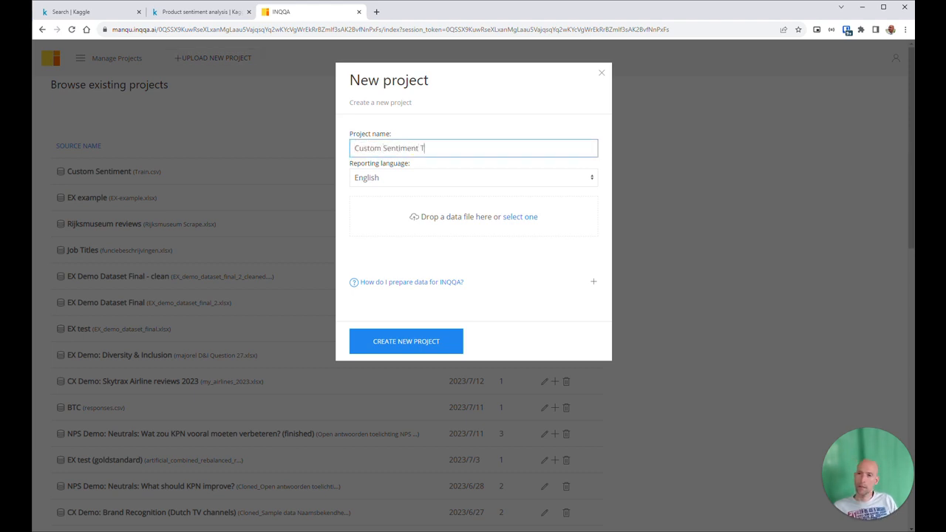
type("est")
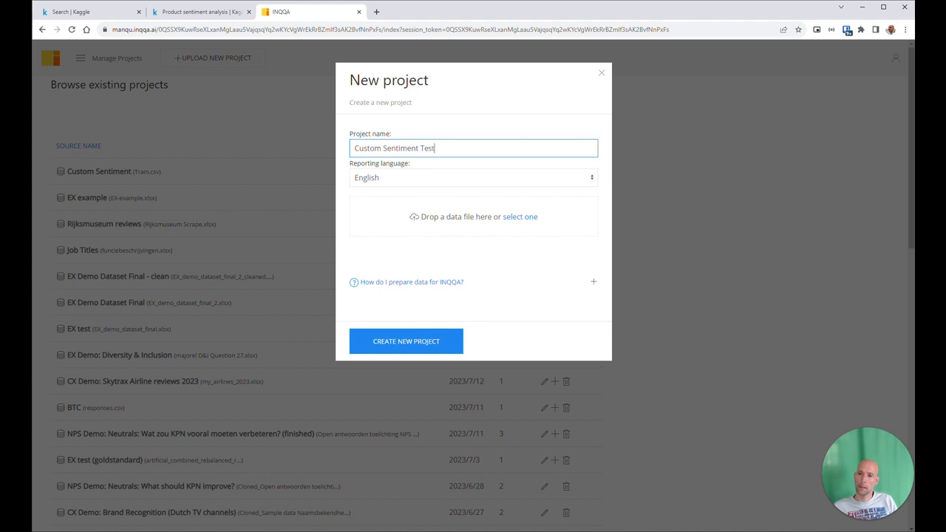
left_click(521, 219)
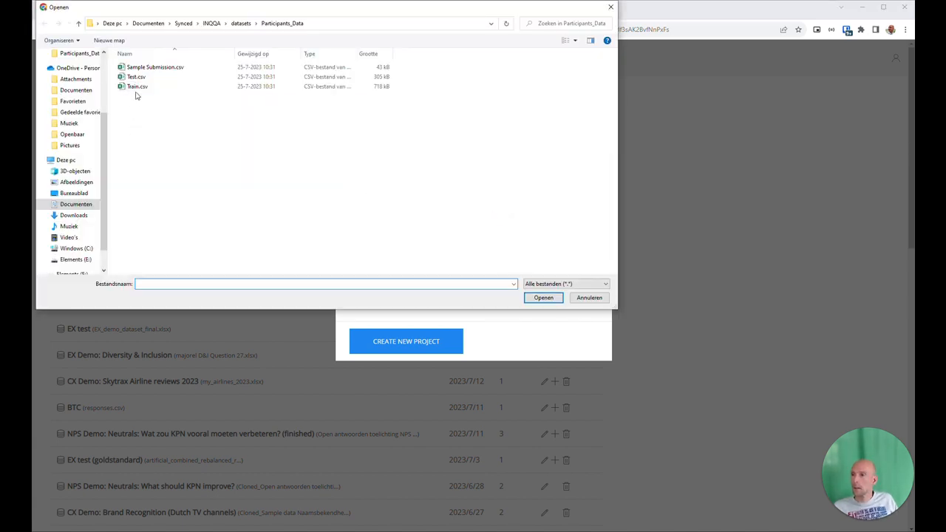
double_click(135, 78)
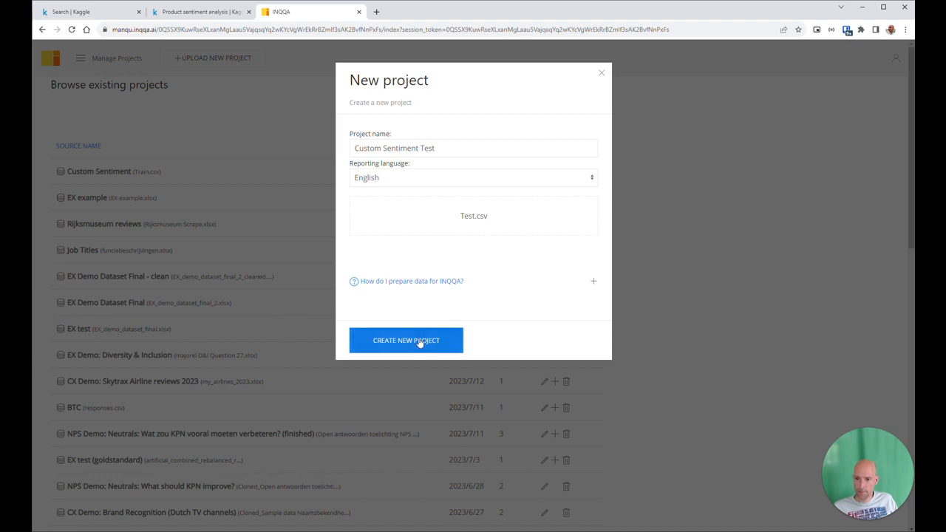
left_click(420, 340)
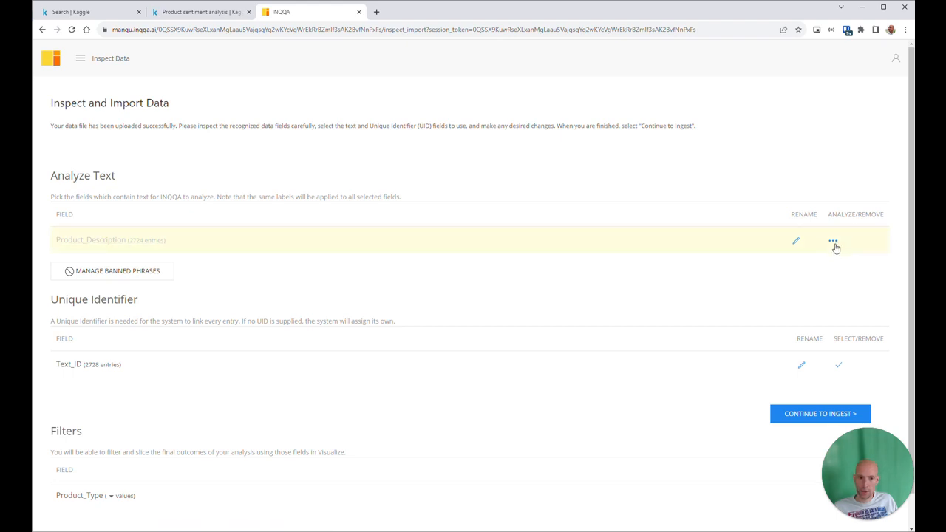
Select the Product_Description field for text analysis, check the Product_Type filter values and continue to ingest.
left_click(833, 241)
scroll(634, 338, "down", 1)
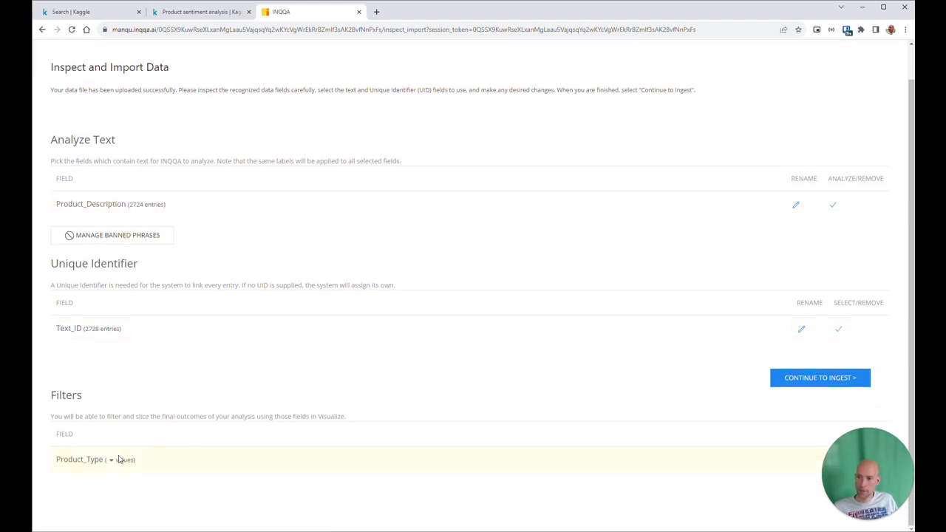
left_click(122, 468)
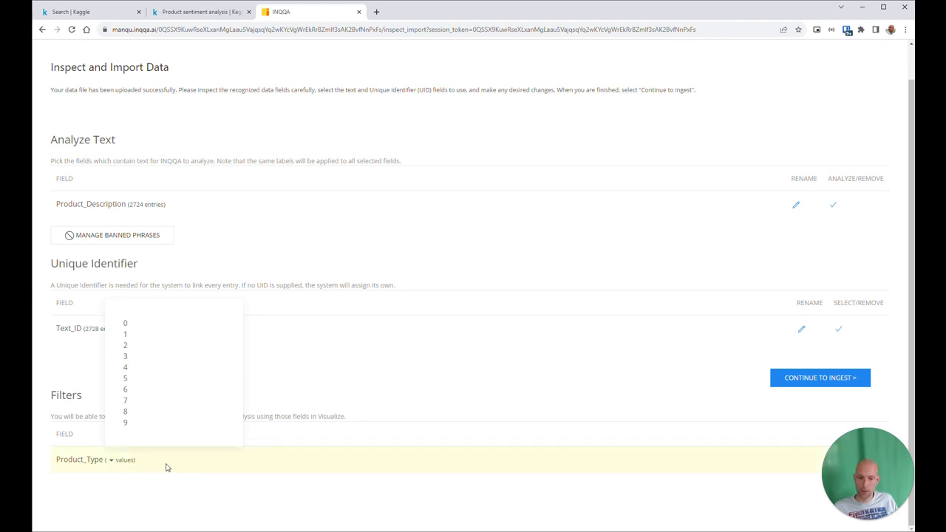
left_click(817, 380)
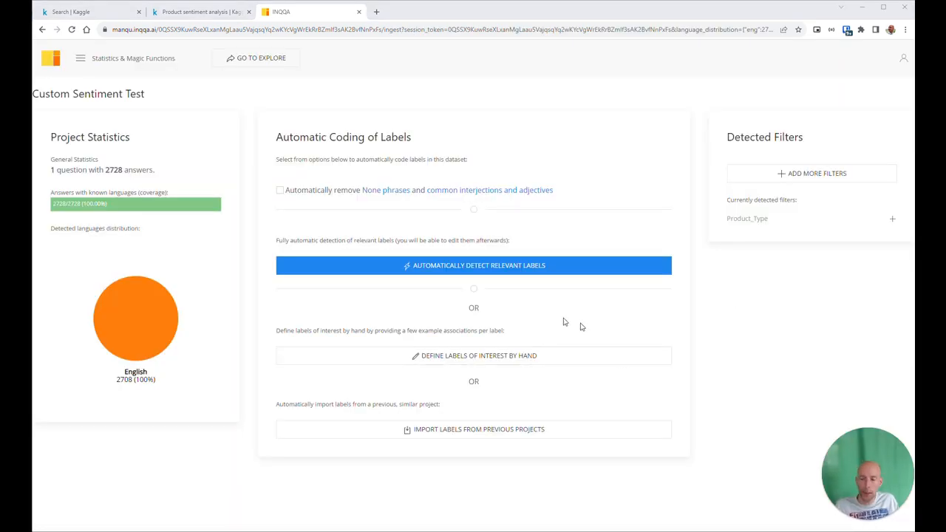
Apply magic to the test project with automatic removal of None phrases and interjections and the Custom Sentiment filter from previous projects.
left_click(280, 191)
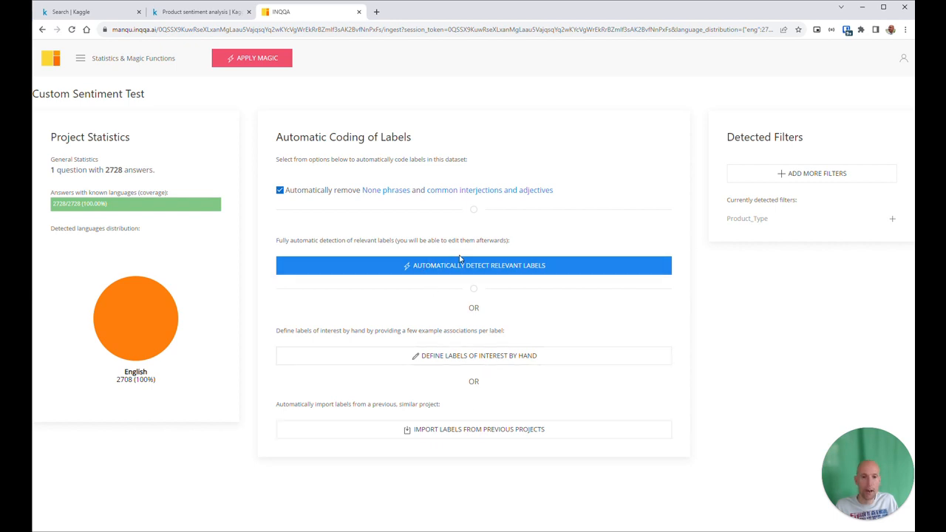
left_click(817, 175)
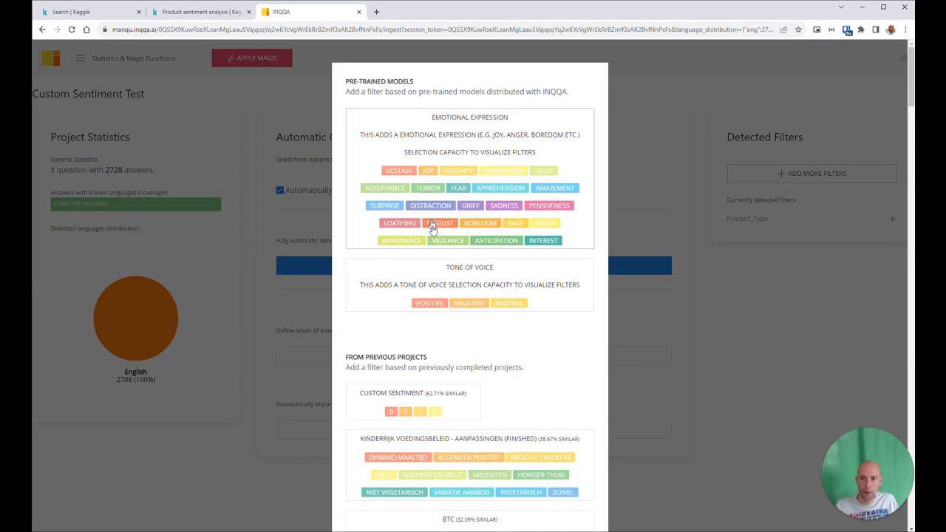
scroll(458, 281, "down", 1)
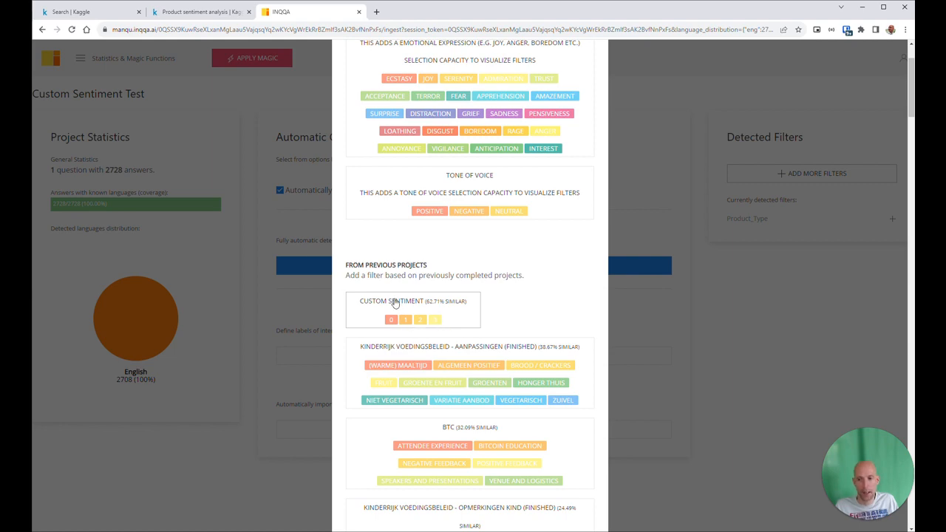
left_click(395, 303)
left_click(717, 307)
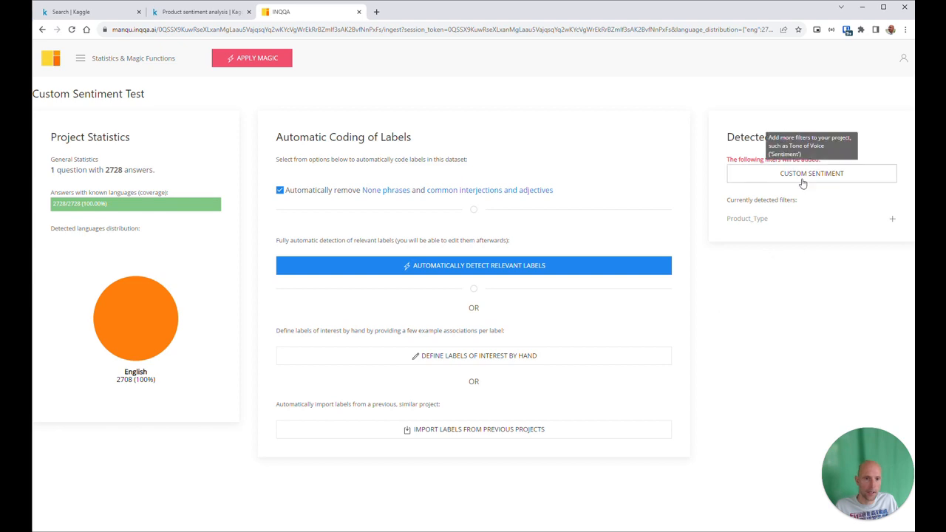
left_click(260, 65)
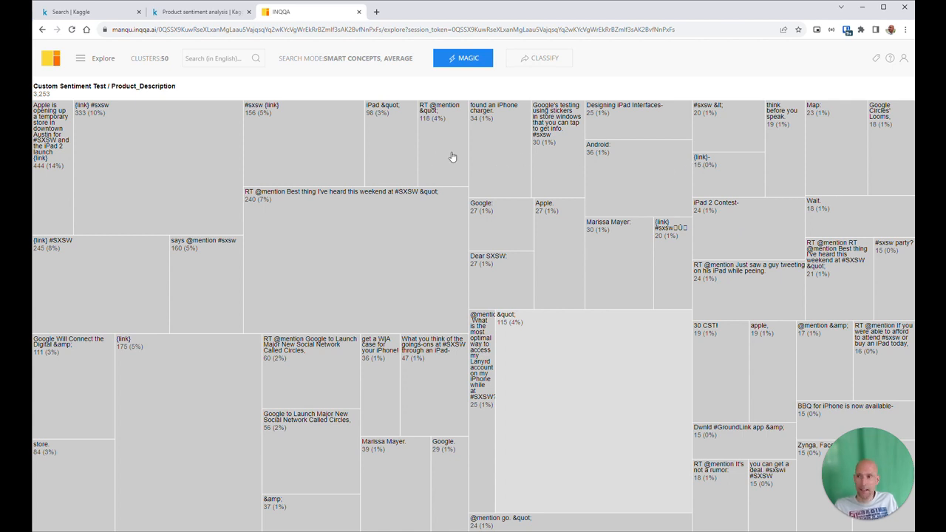
Visualize the test project with the chart displaying the Custom Sentiment filter instead of labels.
left_click(82, 59)
left_click(120, 126)
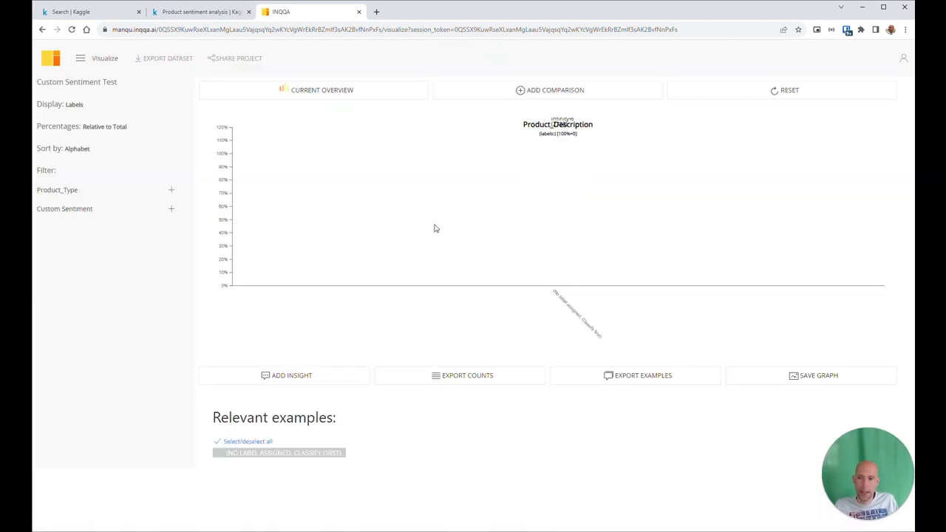
left_click(77, 106)
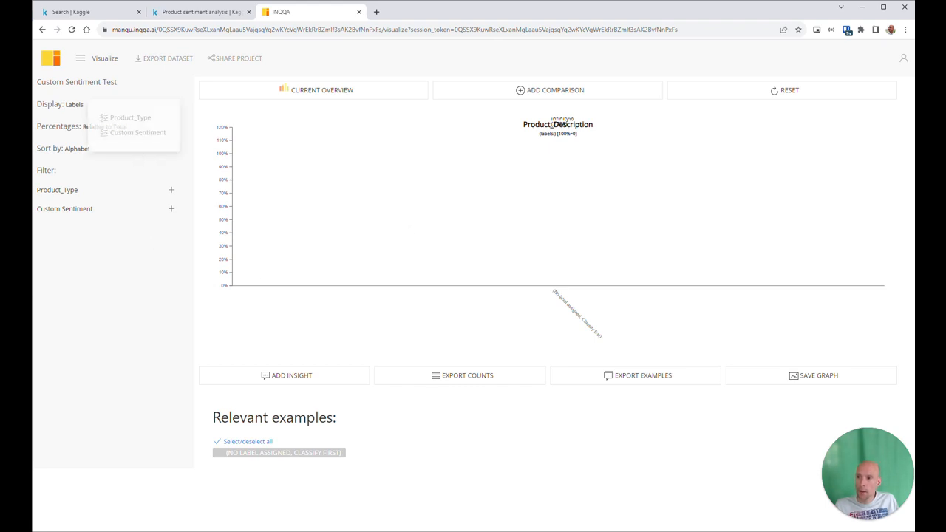
left_click(134, 134)
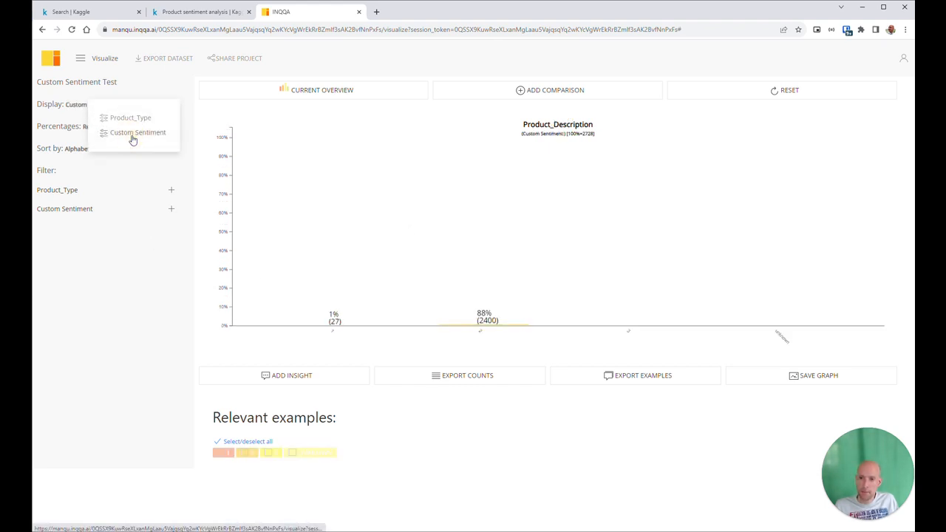